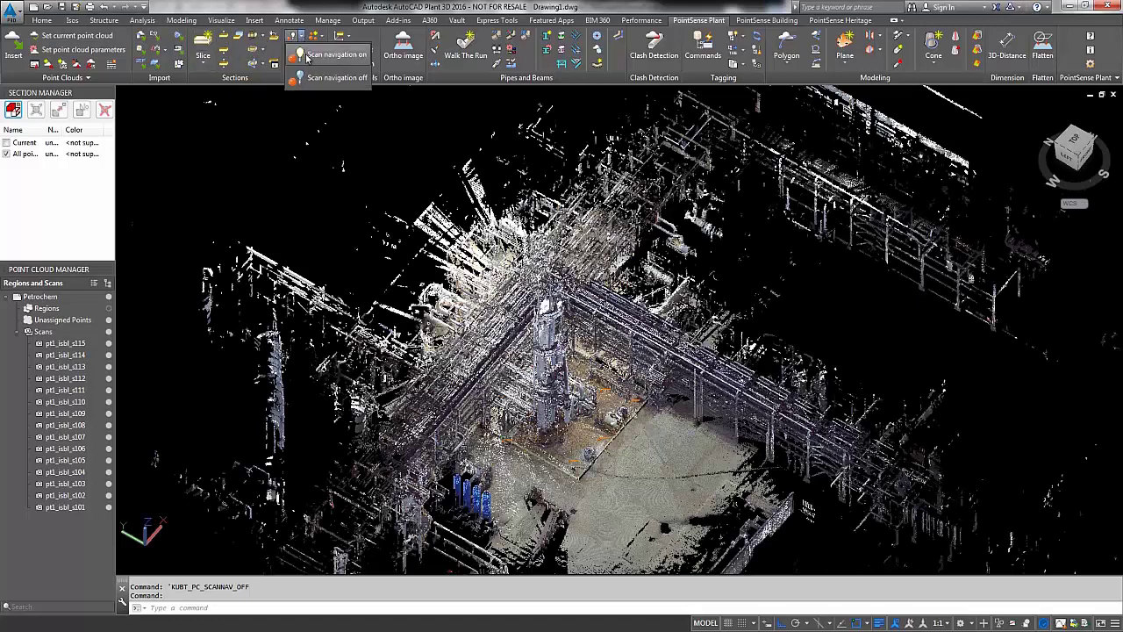
Turn on scan navigation and jump into the KUBITACDBSCANLABEL scan position's view
{"action": "left_click", "coordinate": [303, 36]}
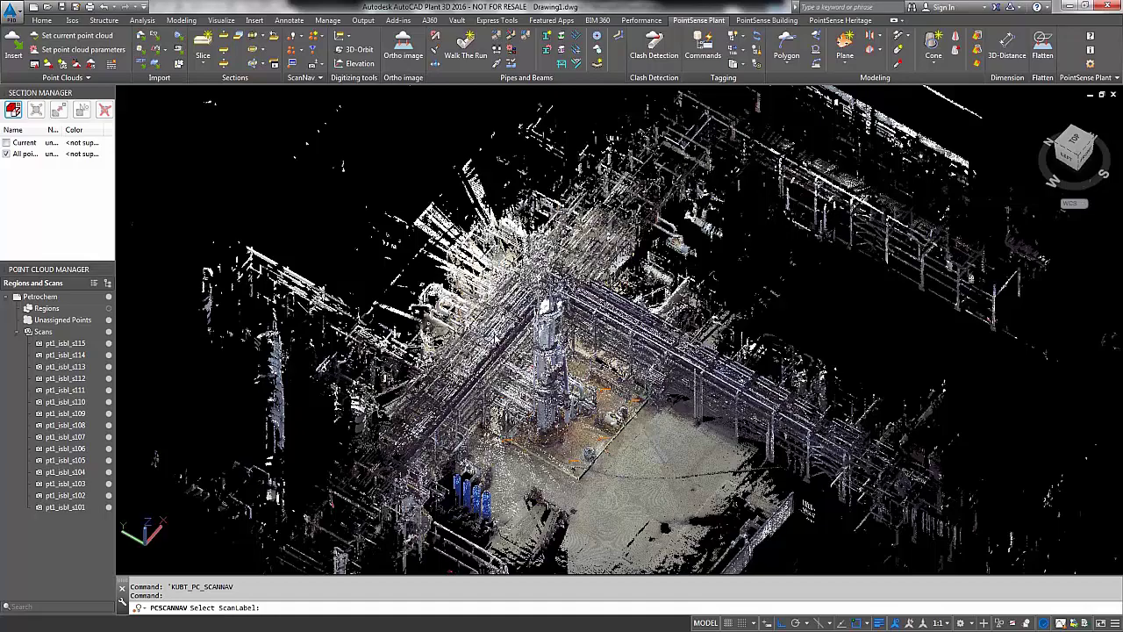
{"action": "left_click", "coordinate": [564, 397]}
{"action": "left_click", "coordinate": [564, 399]}
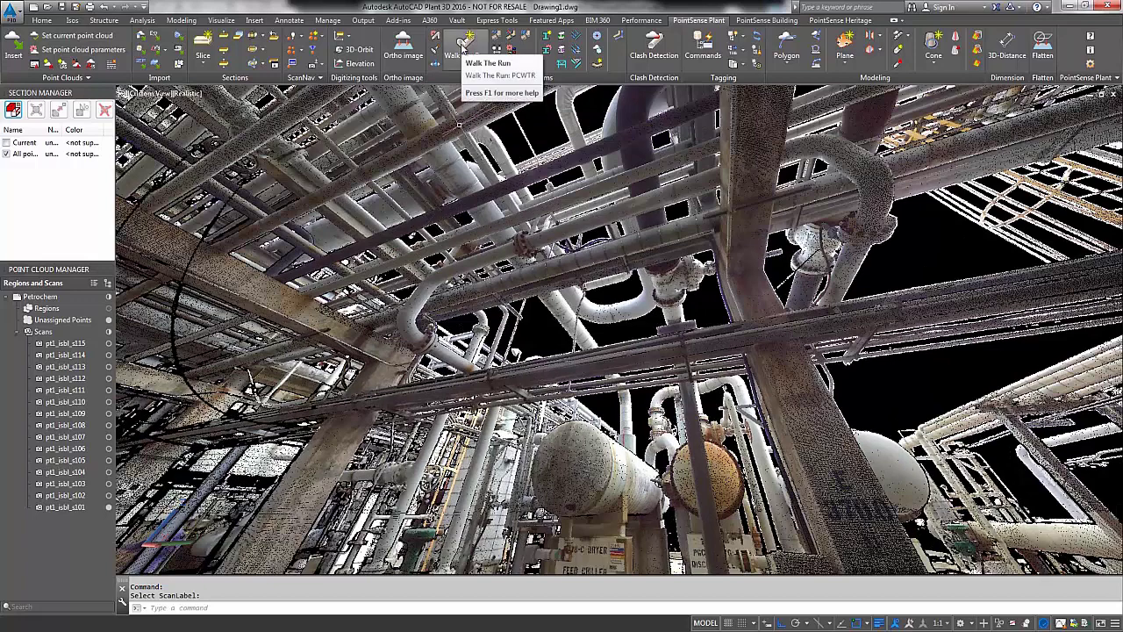
Start a new pipe run from two points picked on the scanned pipe
{"action": "left_click", "coordinate": [462, 44]}
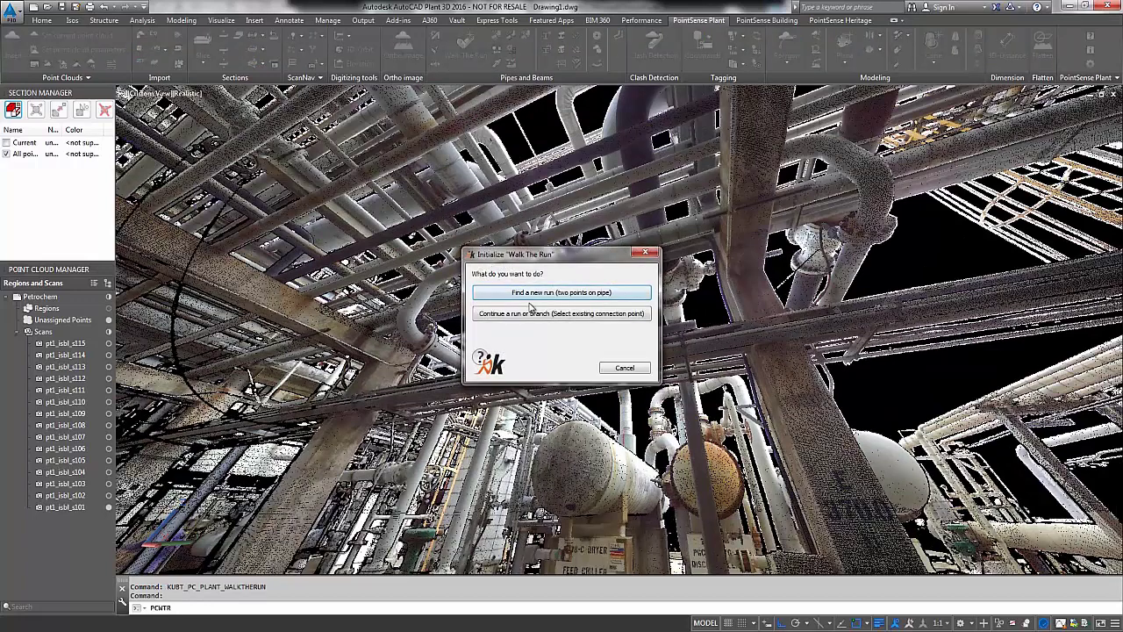
{"action": "left_click", "coordinate": [548, 294]}
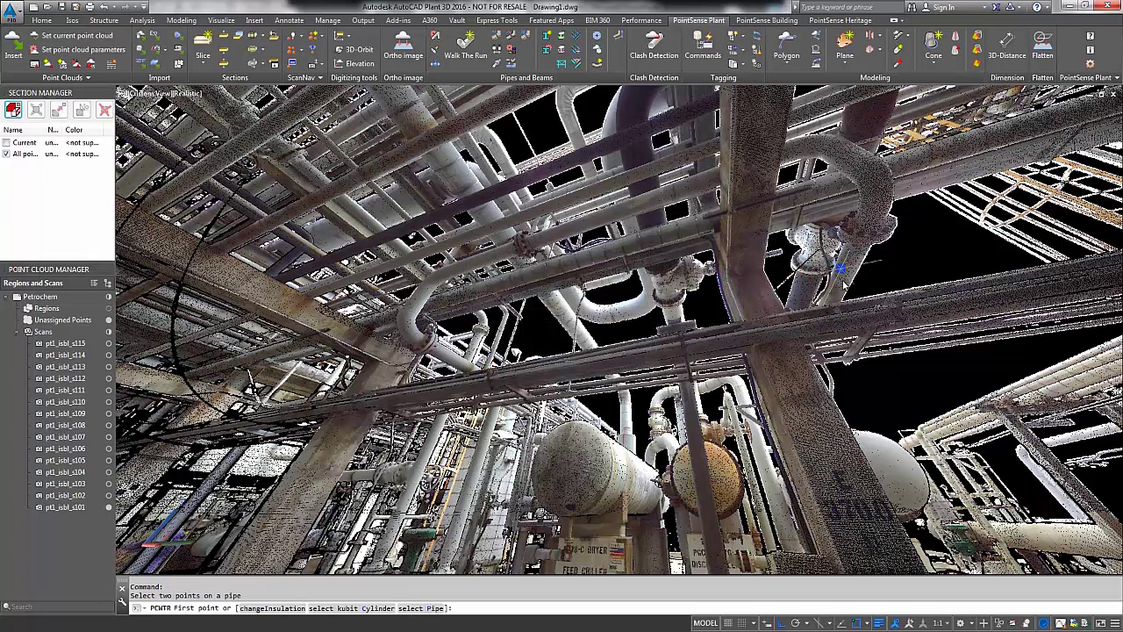
{"action": "left_click", "coordinate": [843, 300]}
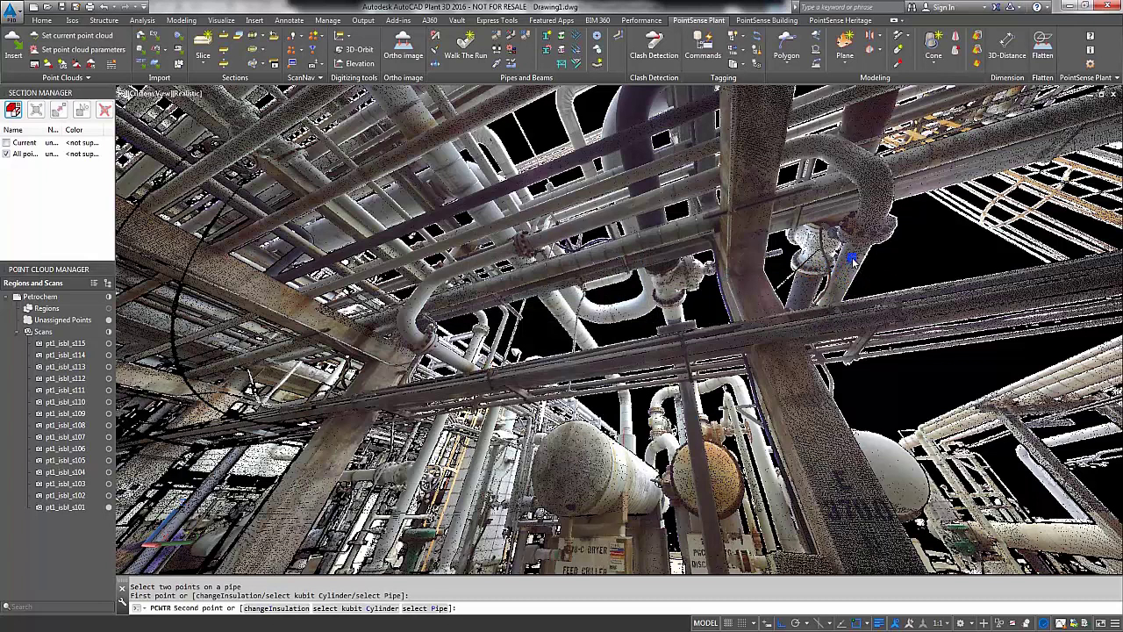
{"action": "left_click", "coordinate": [851, 259]}
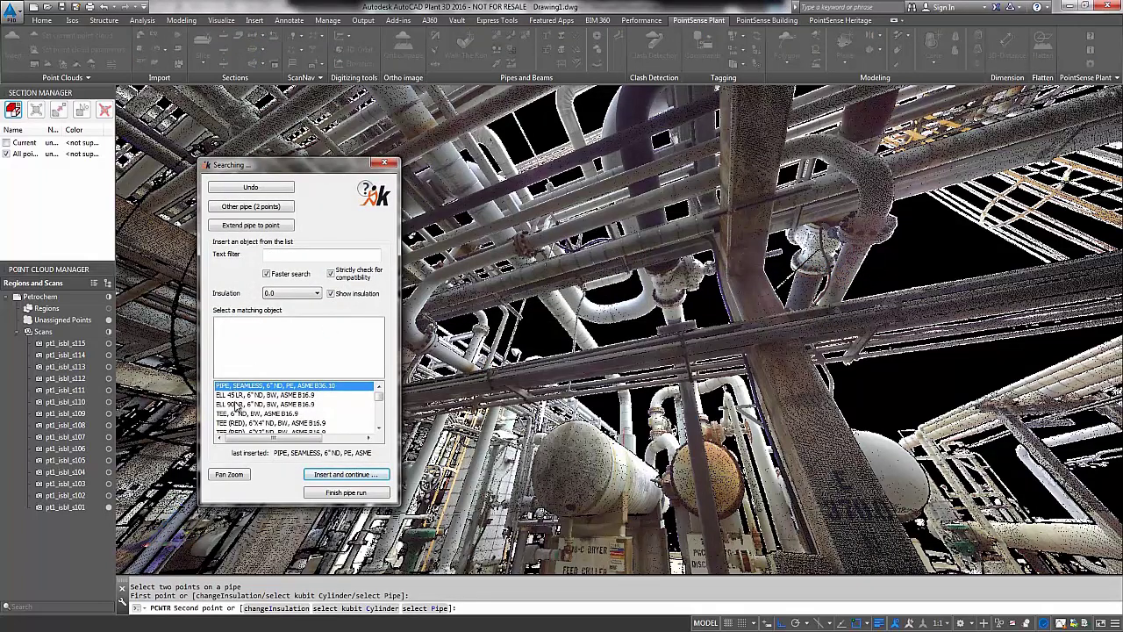
Choose the 6-inch flange from the 'f'-filtered fitting list and flip its orientation with T
{"action": "type", "text": "f"}
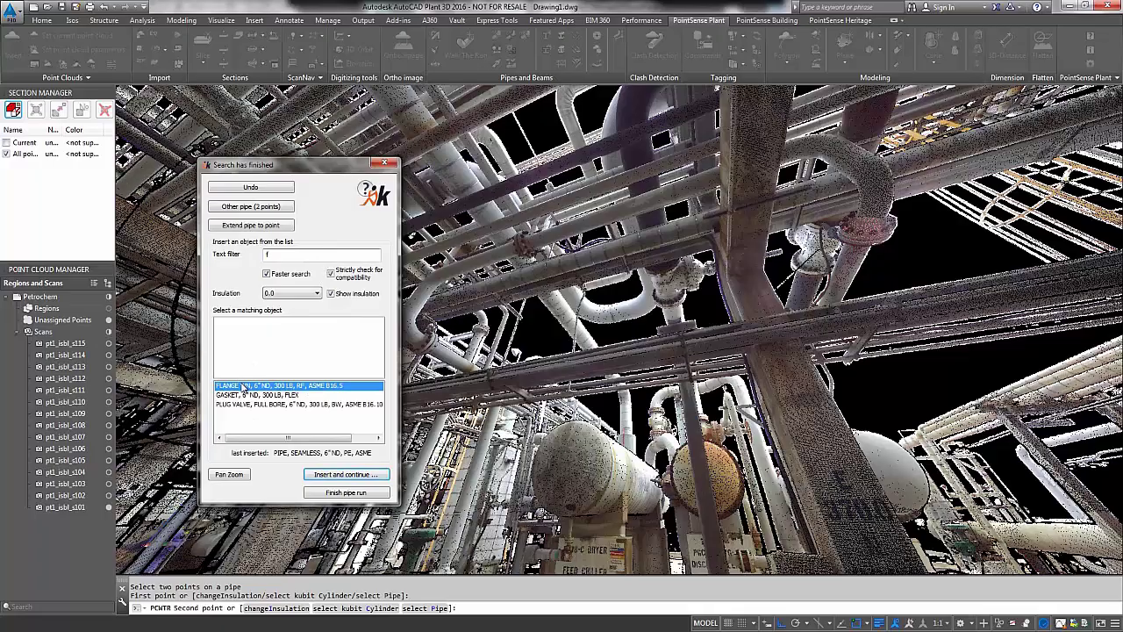
{"action": "double_click", "coordinate": [244, 387]}
{"action": "left_click", "coordinate": [560, 420]}
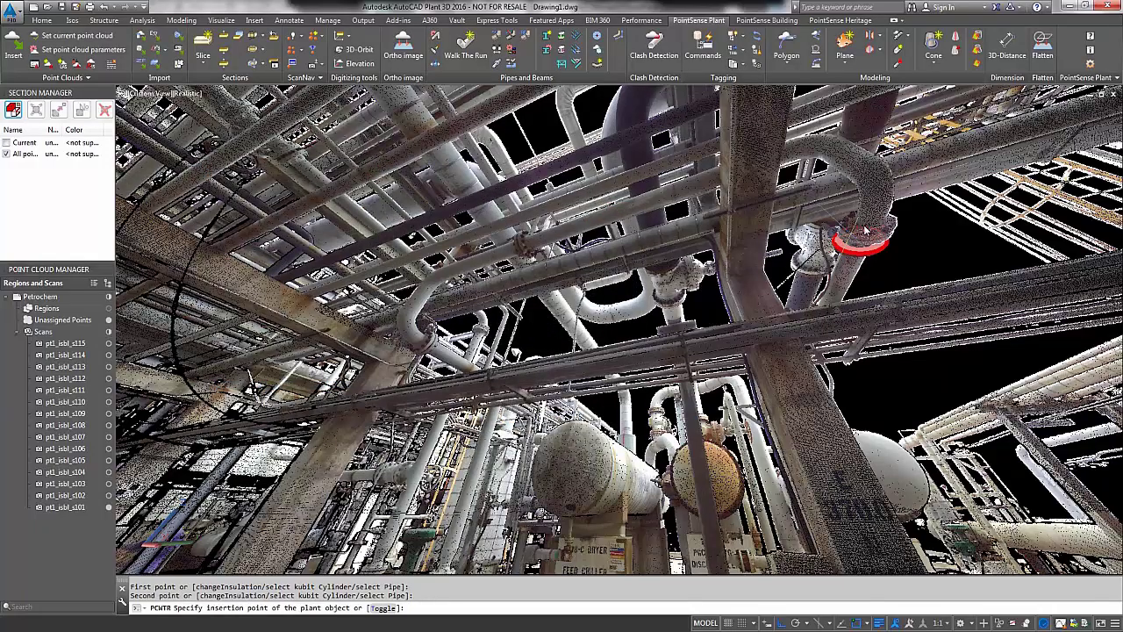
{"action": "scroll", "coordinate": [908, 248], "scroll_direction": "up", "scroll_amount": 5}
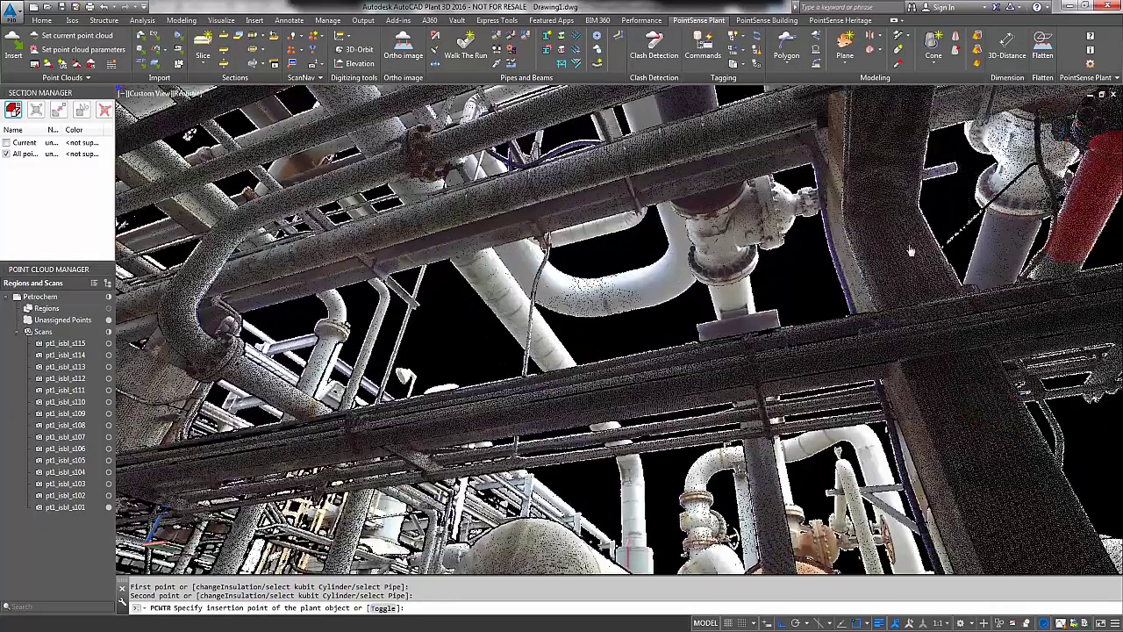
{"action": "scroll", "coordinate": [911, 252], "scroll_direction": "down", "scroll_amount": 3}
{"action": "middle_click_drag", "start_coordinate": [915, 258], "coordinate": [609, 464], "text": "shift"}
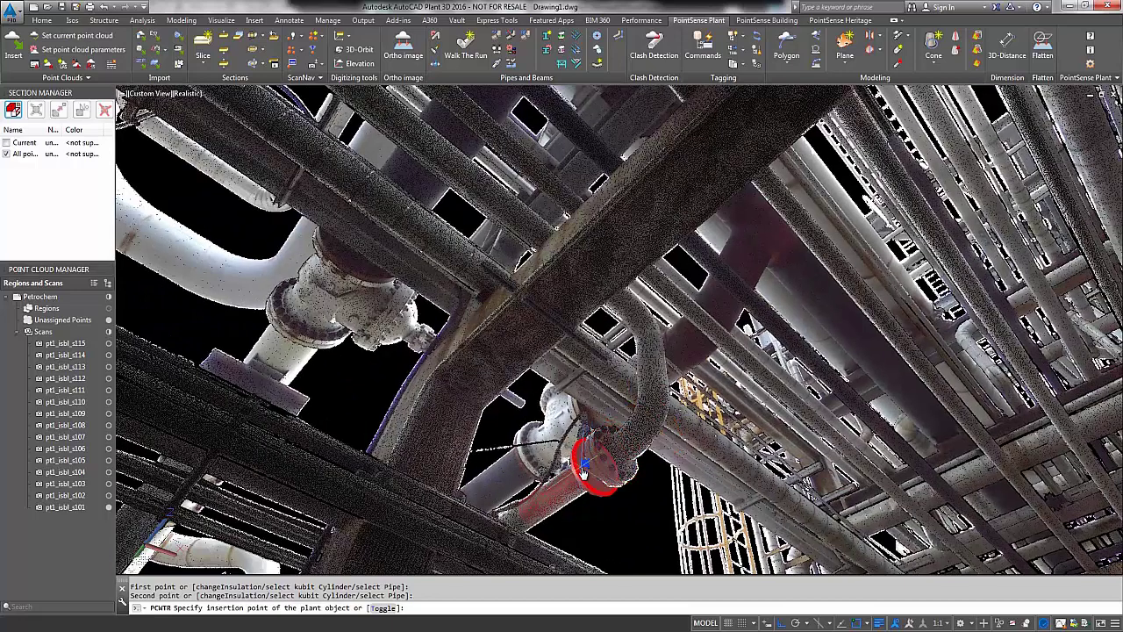
{"action": "key", "text": "Return"}
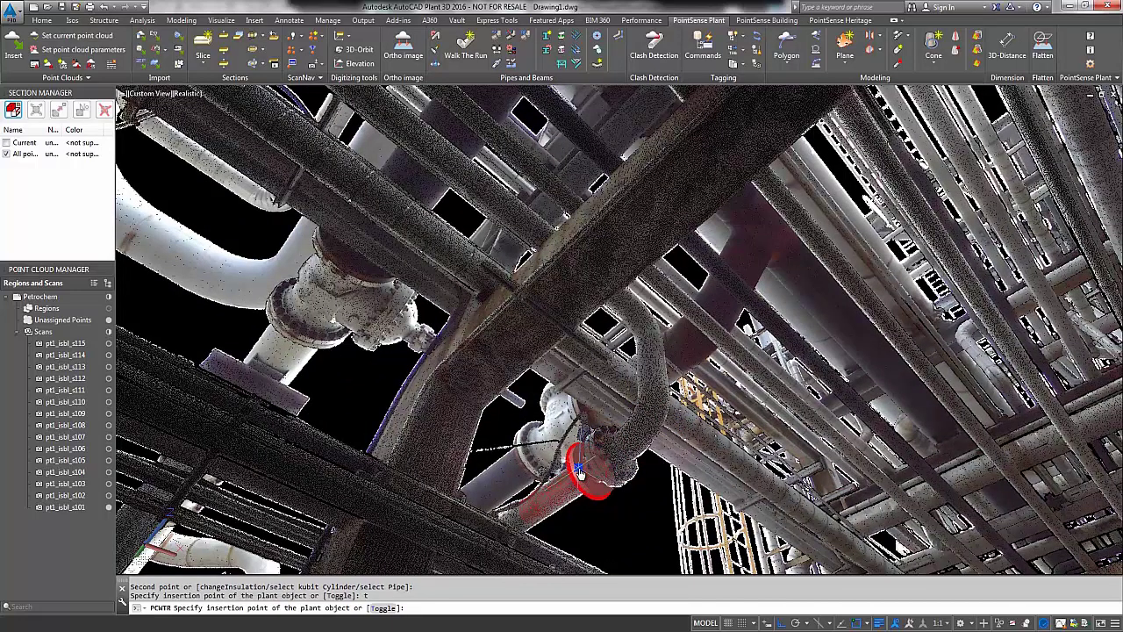
{"action": "type", "text": "t"}
{"action": "key", "text": "Return"}
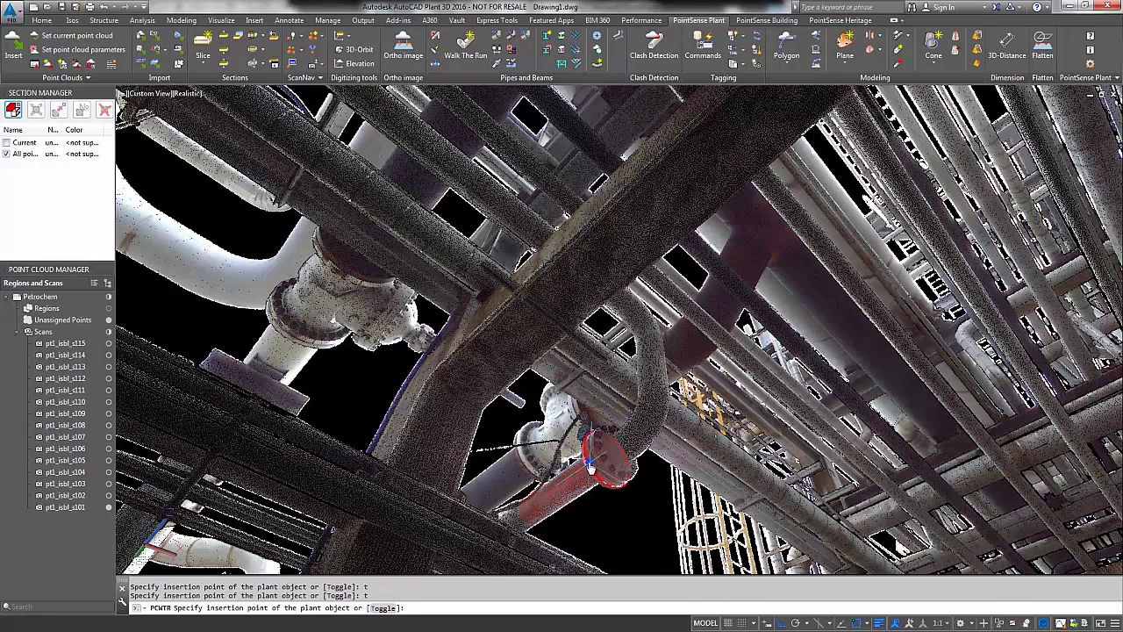
Place the flange at the pipe end and add the mating FLANGE WN
{"action": "left_click", "coordinate": [594, 469]}
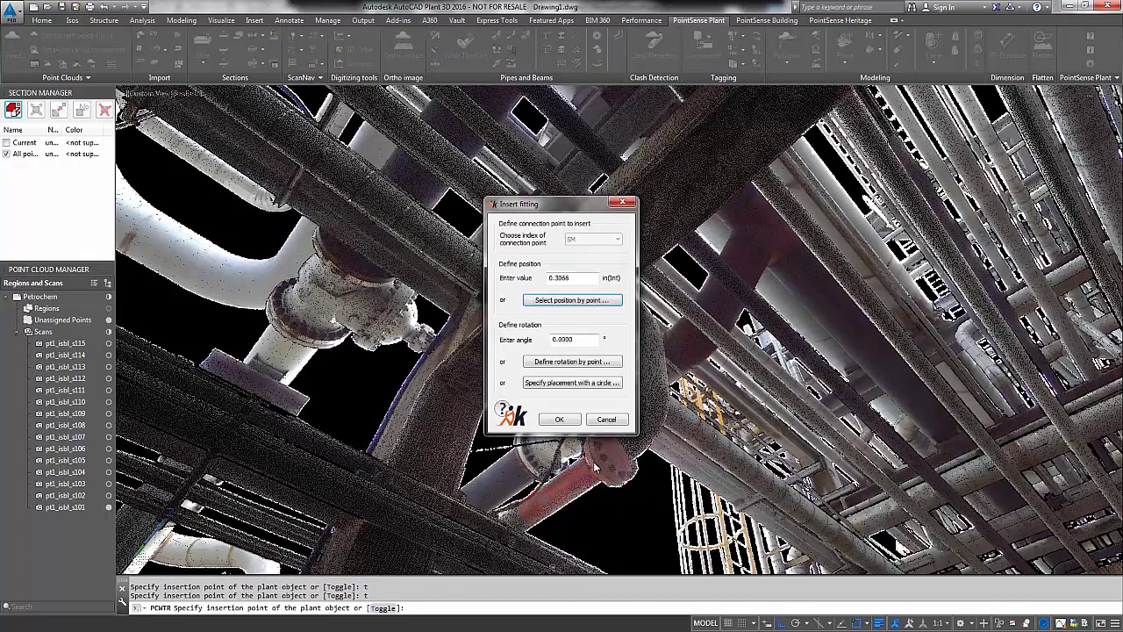
{"action": "left_click", "coordinate": [559, 419]}
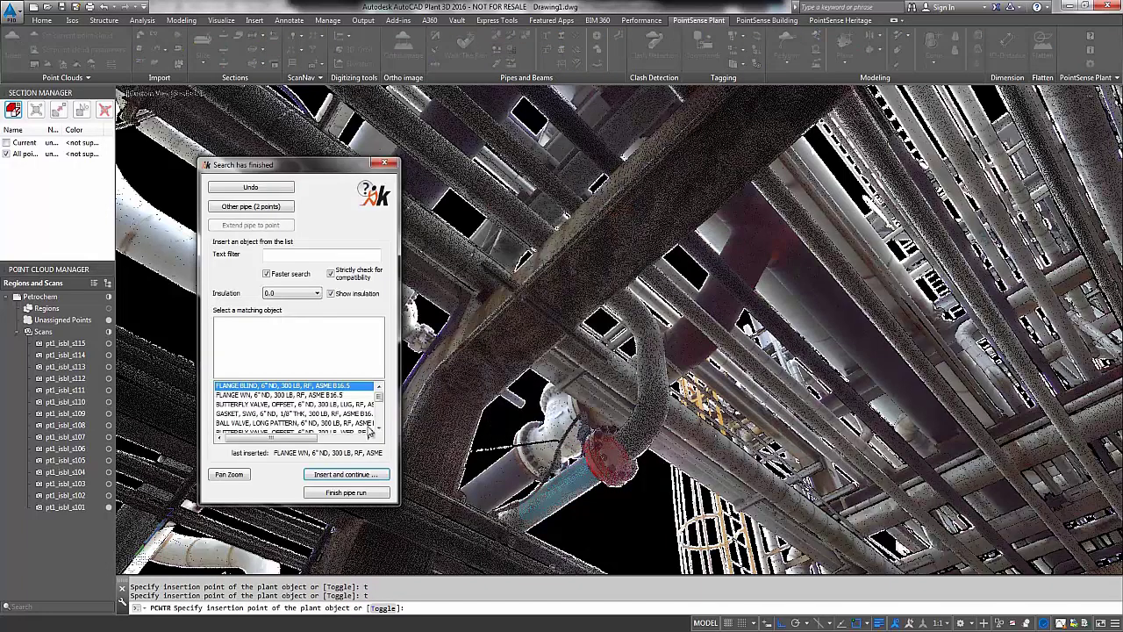
{"action": "double_click", "coordinate": [236, 395]}
{"action": "key", "text": "Return"}
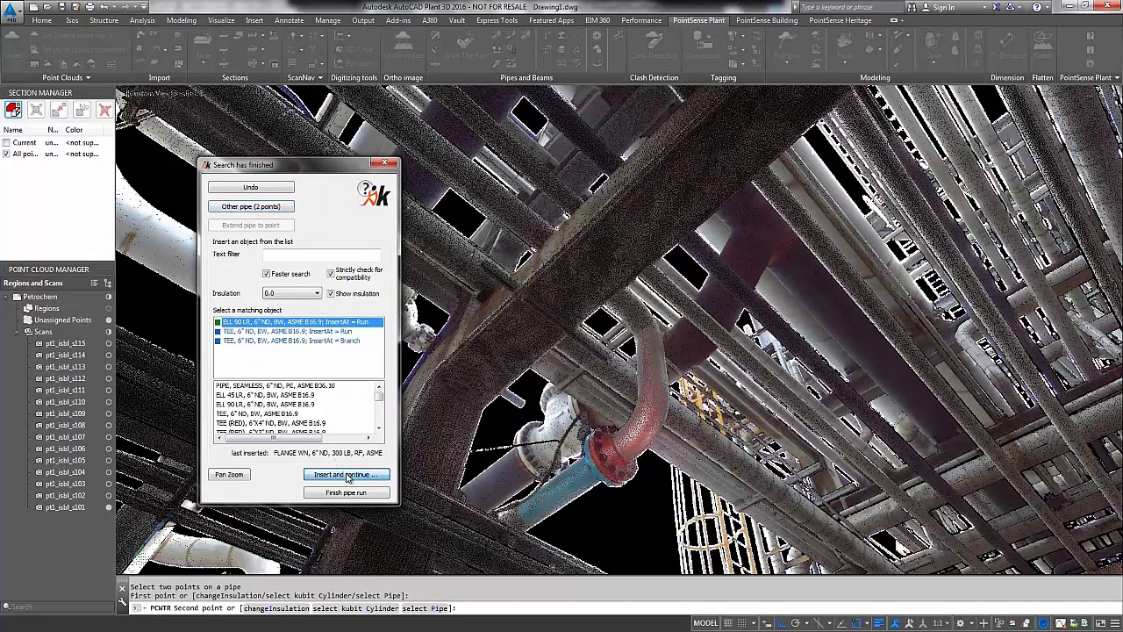
Insert the straight 6-inch pipe and the ELL 90 LR elbow along the scan
{"action": "left_click", "coordinate": [347, 476]}
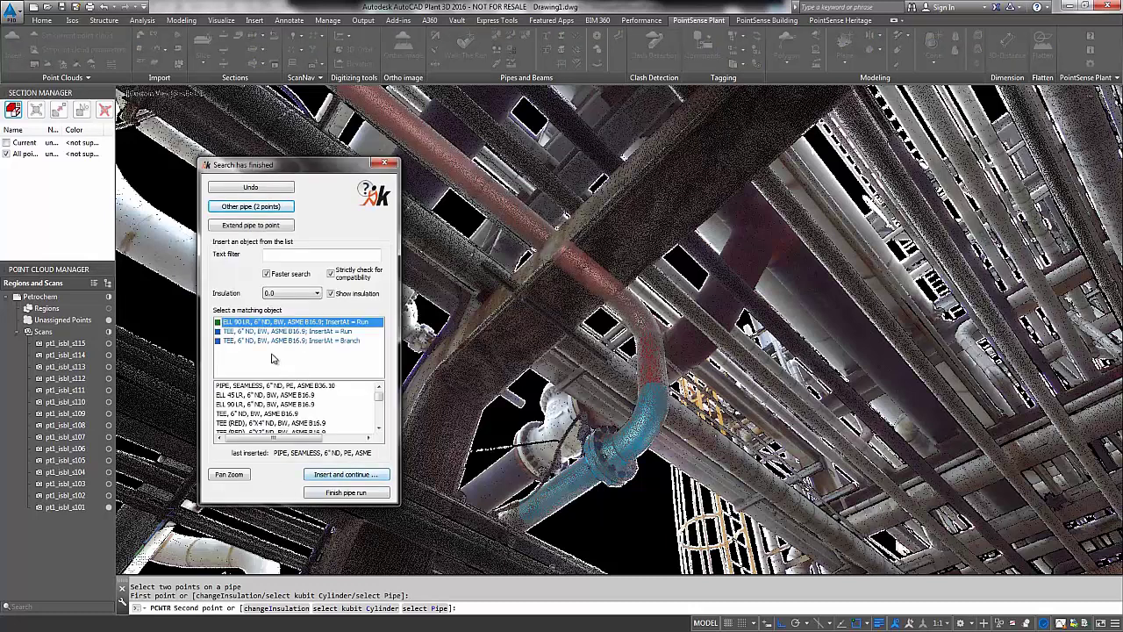
{"action": "left_click", "coordinate": [347, 475]}
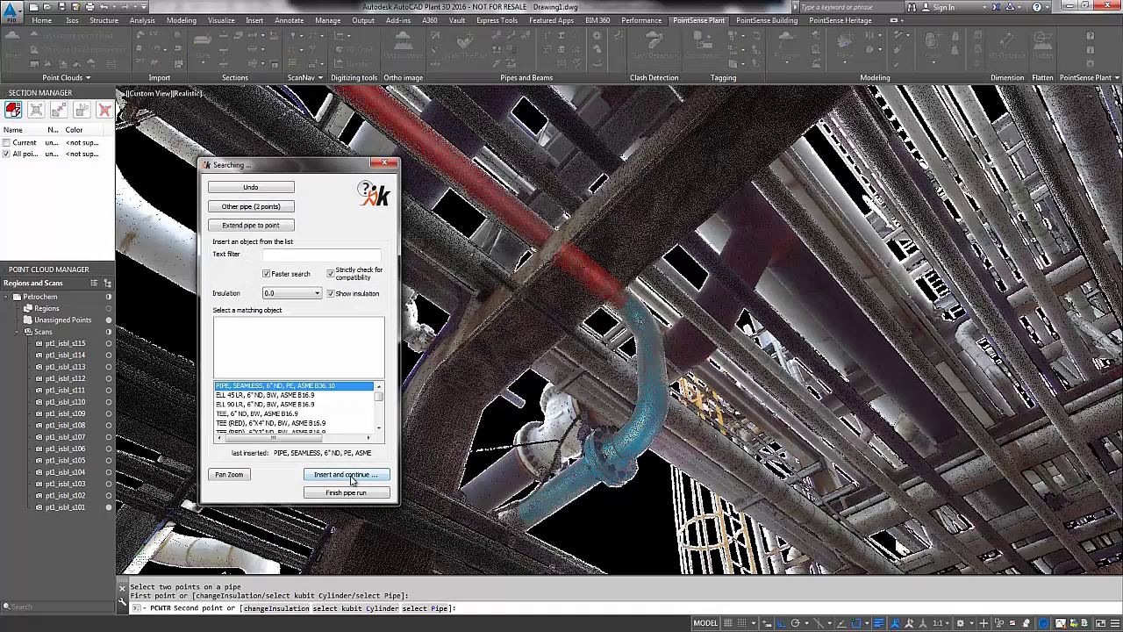
{"action": "left_click", "coordinate": [221, 476]}
At the straight pipe's far end, choose the FLANGE WN 6" ND flange from the 'f' filter
{"action": "middle_click_drag", "start_coordinate": [439, 369], "coordinate": [593, 339], "text": "shift"}
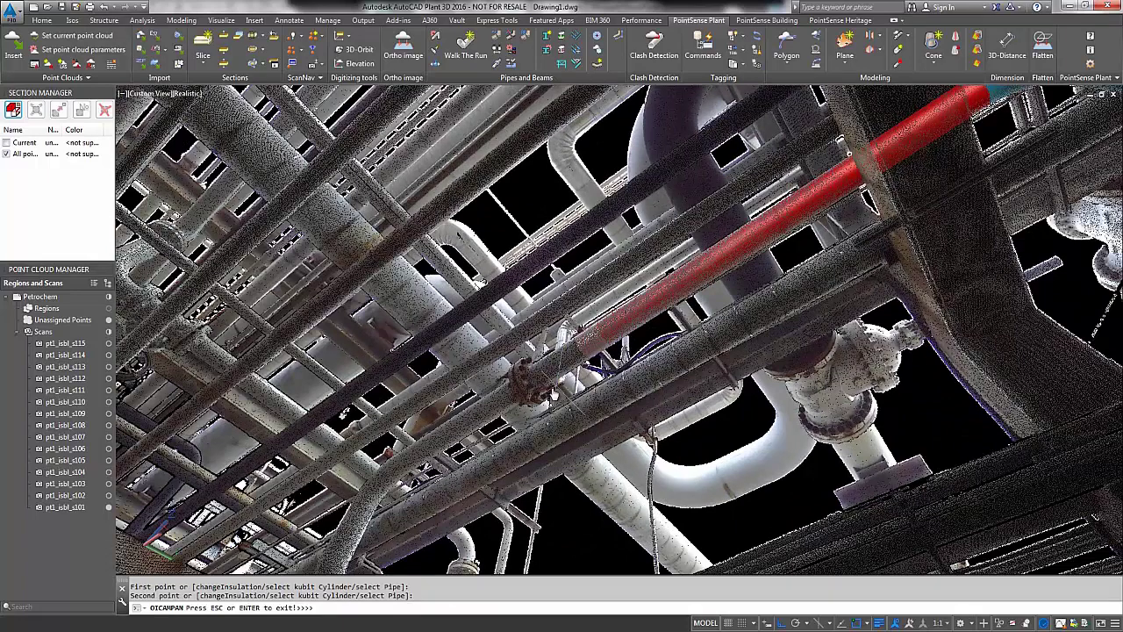
{"action": "key", "text": "Escape"}
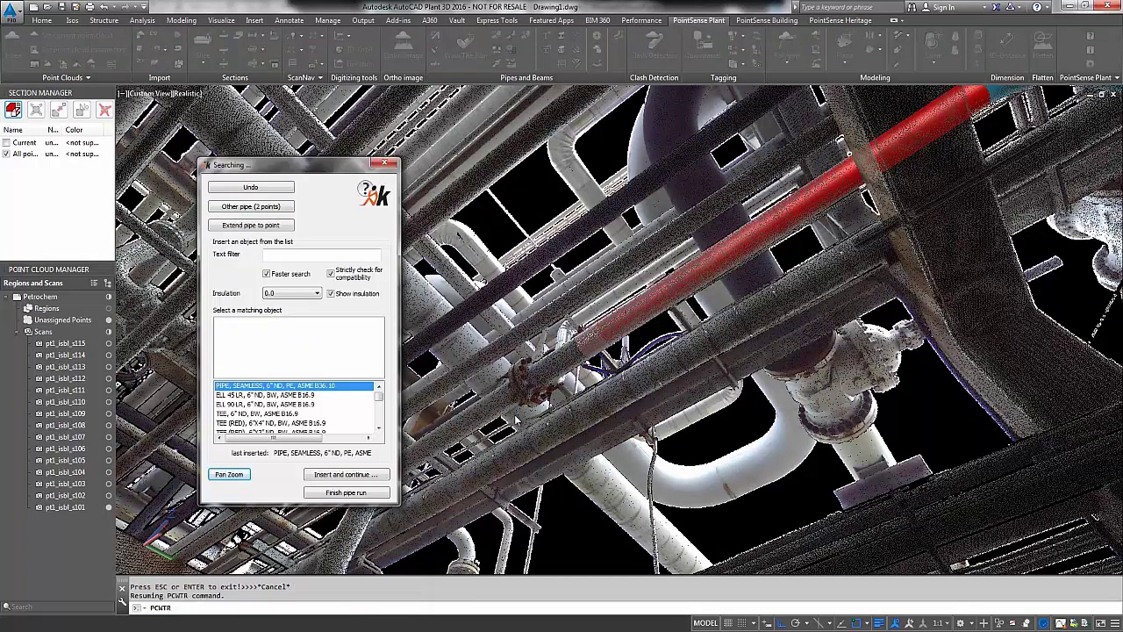
{"action": "left_click", "coordinate": [333, 256]}
{"action": "type", "text": "f"}
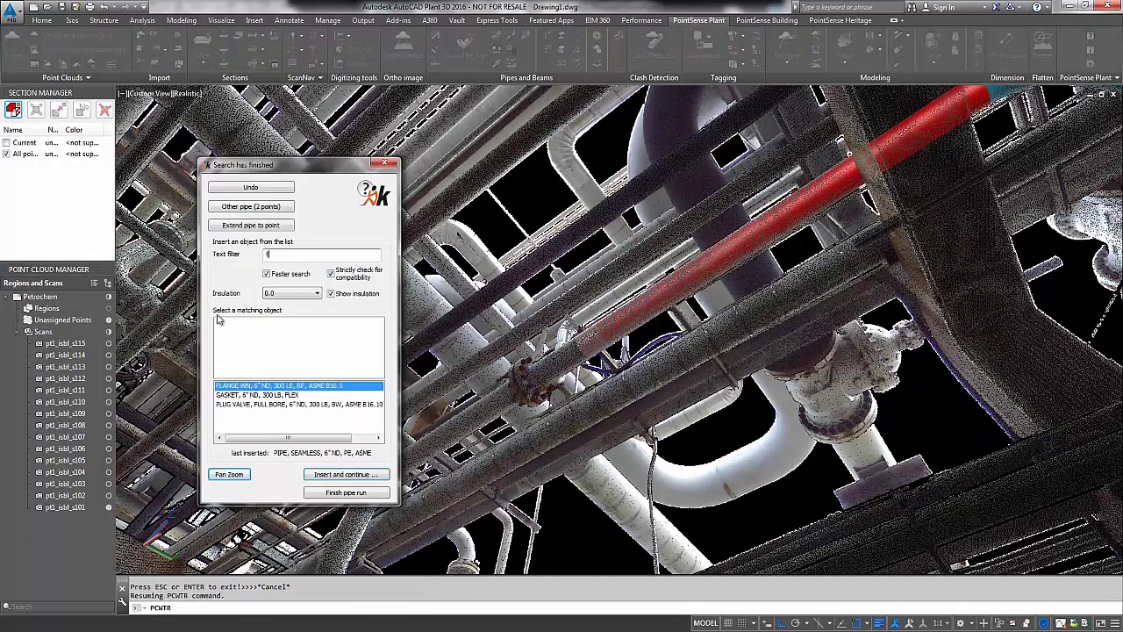
{"action": "double_click", "coordinate": [246, 387]}
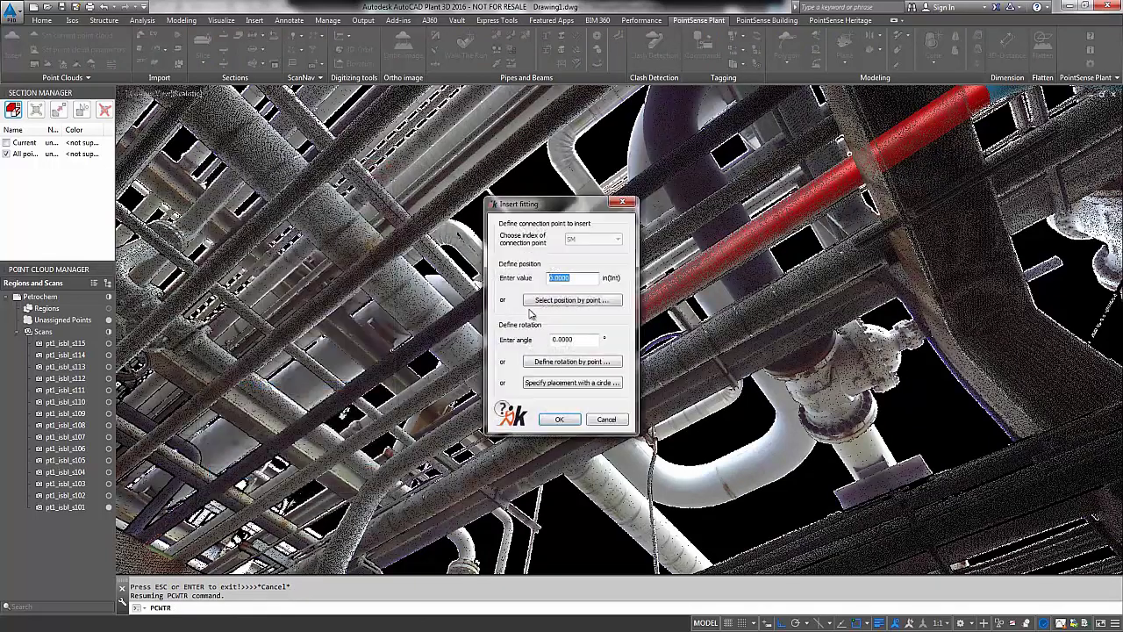
Position the flange 20.3613 in along the pipe, flip it with T, and check the scan photo
{"action": "left_click", "coordinate": [544, 305]}
{"action": "scroll", "coordinate": [497, 388], "scroll_direction": "up", "scroll_amount": 5}
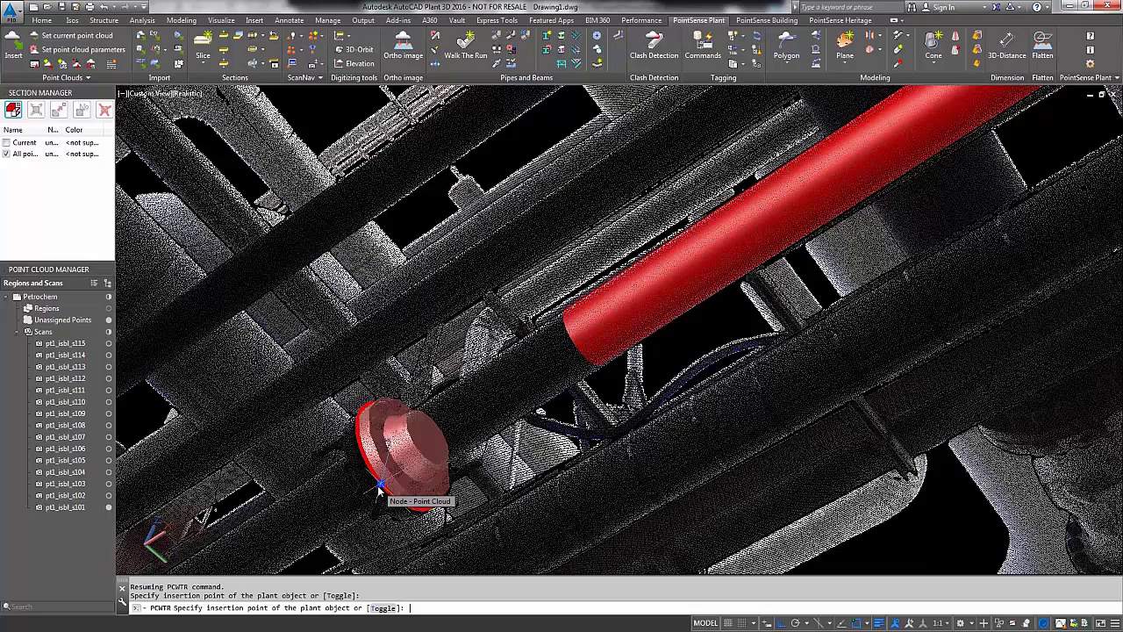
{"action": "type", "text": "t"}
{"action": "key", "text": "Return"}
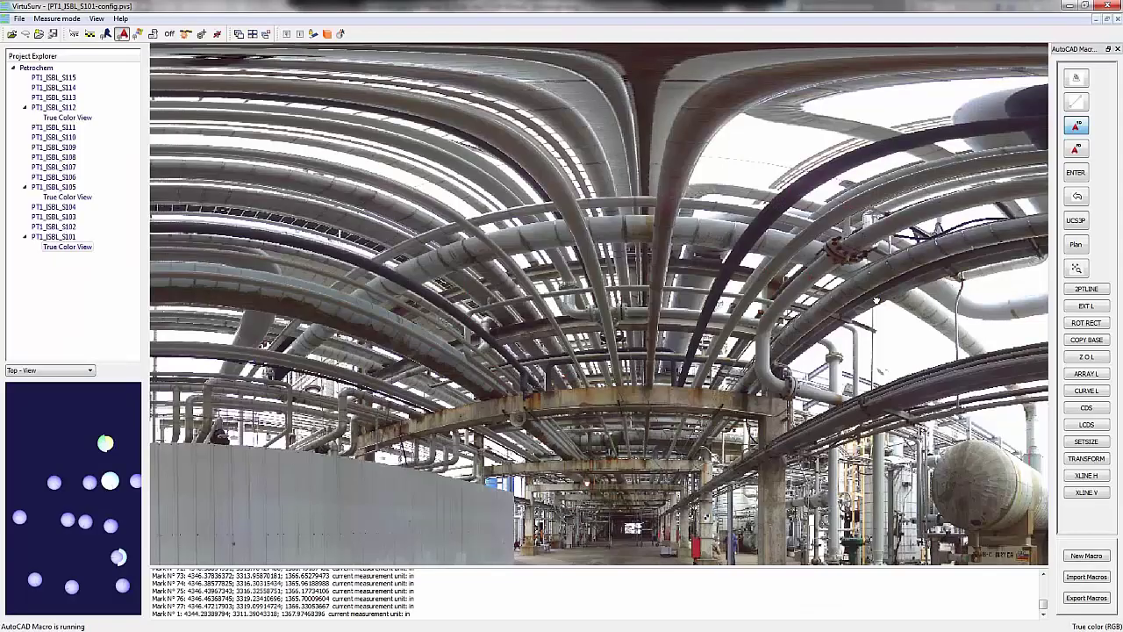
{"action": "scroll", "coordinate": [816, 272], "scroll_direction": "up", "scroll_amount": 5}
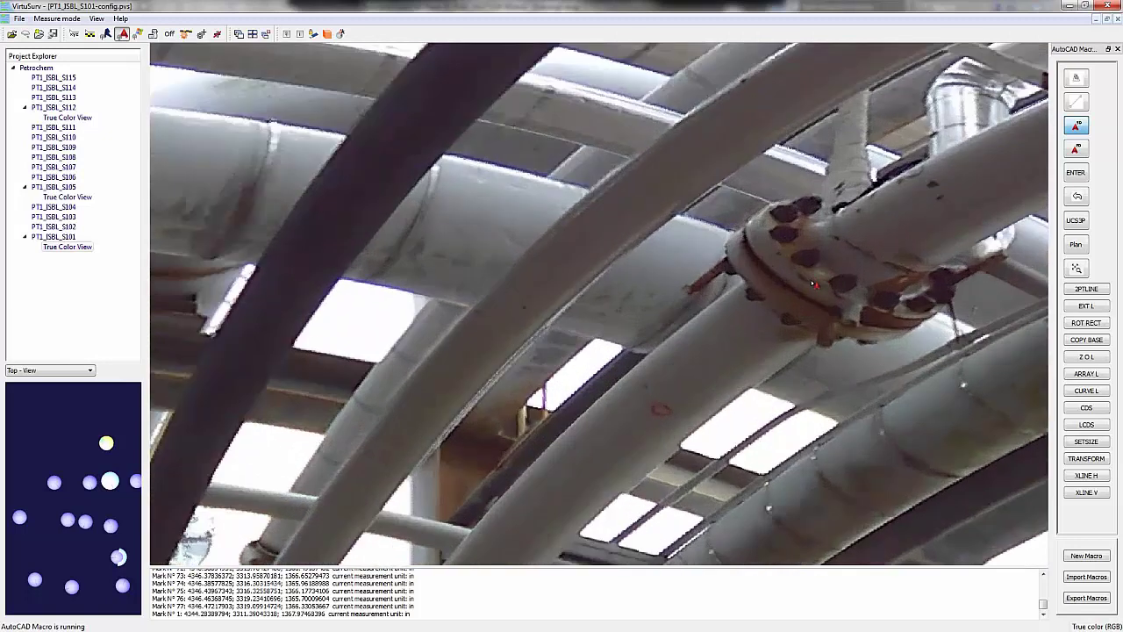
{"action": "scroll", "coordinate": [816, 279], "scroll_direction": "up", "scroll_amount": 3}
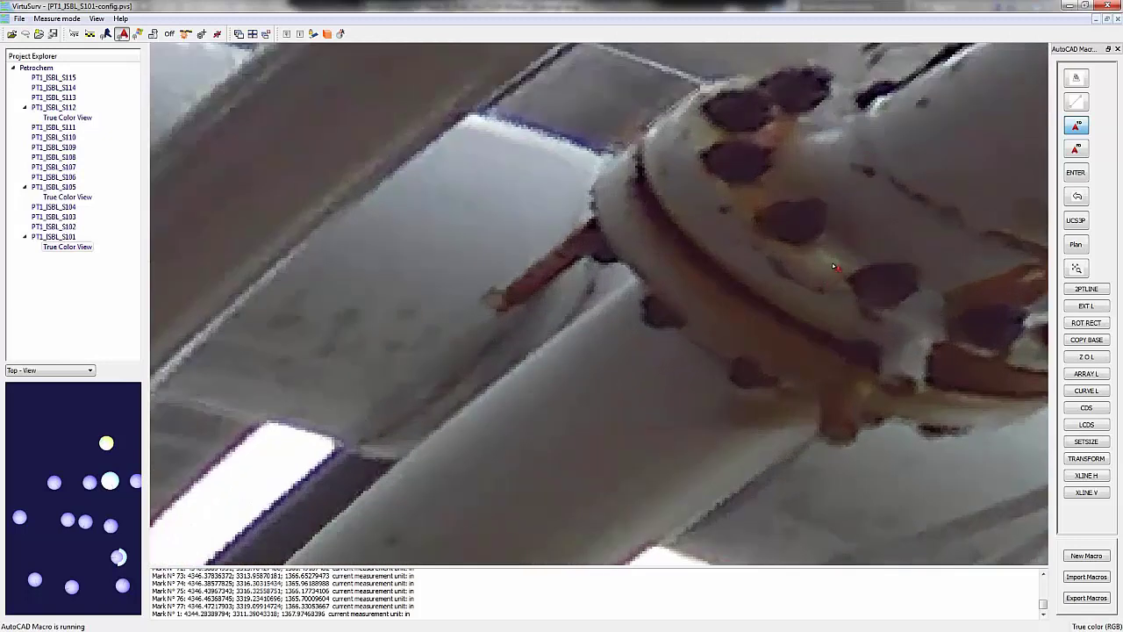
Back in the model, insert the 6-inch weld-neck flange and continue the run
{"action": "left_click", "coordinate": [1069, 5]}
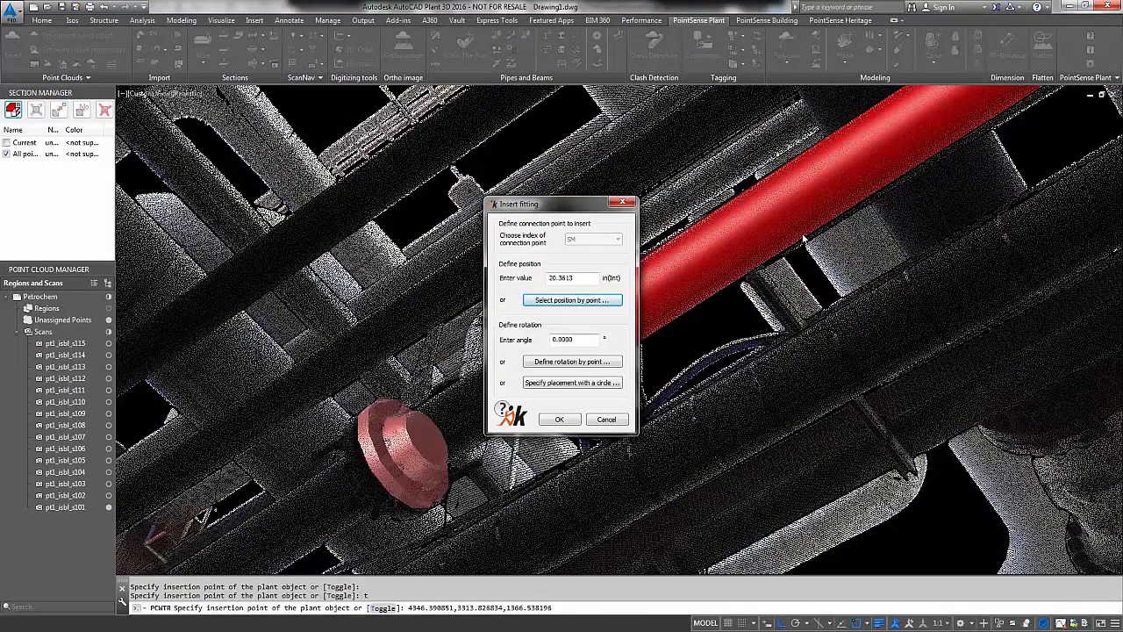
{"action": "left_click", "coordinate": [559, 421]}
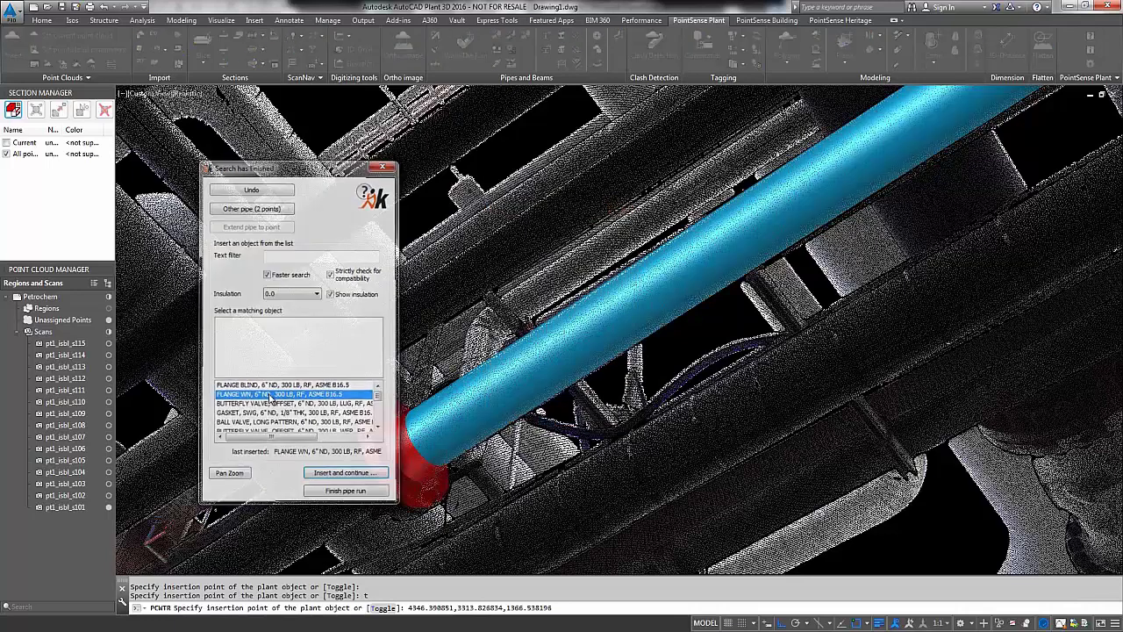
{"action": "left_click", "coordinate": [553, 421]}
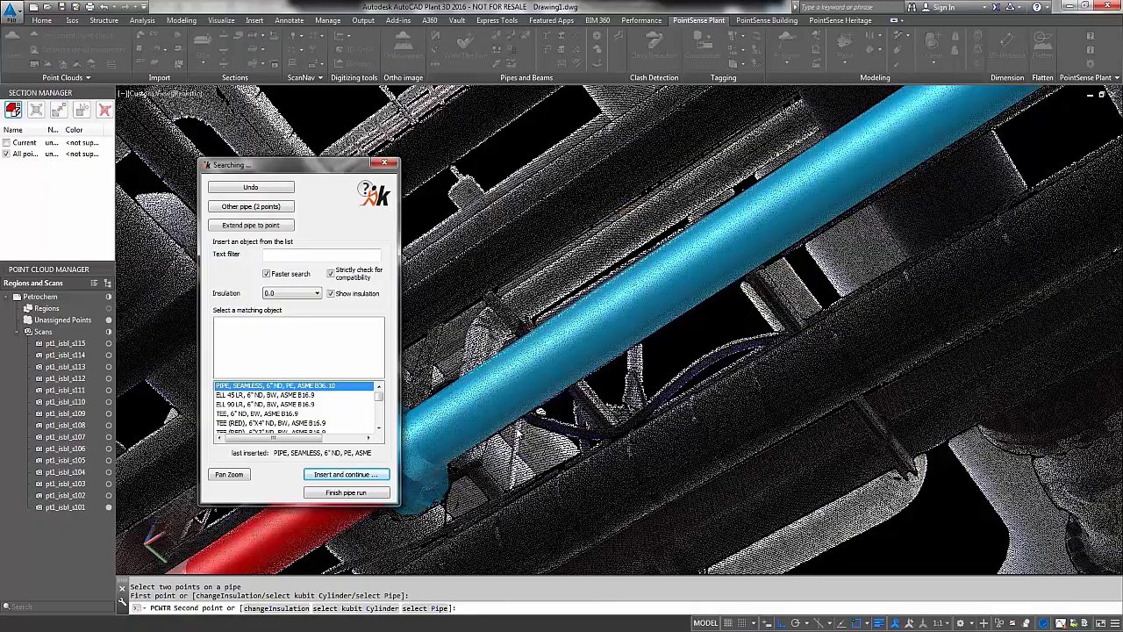
Fit the next pipe from two points picked on the point cloud
{"action": "left_click", "coordinate": [279, 213]}
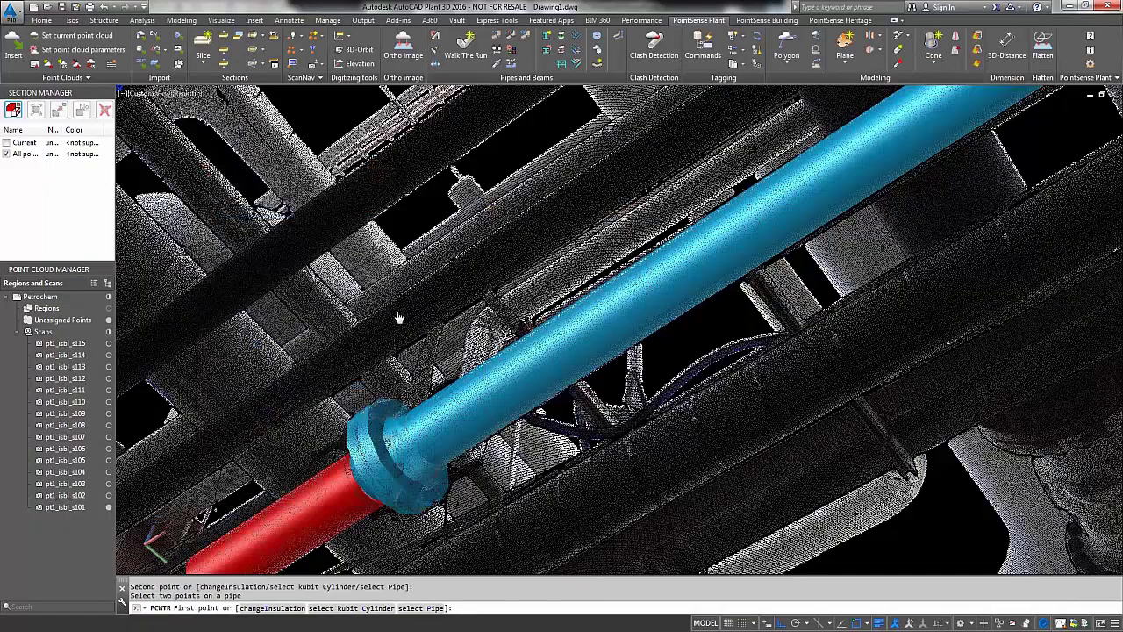
{"action": "middle_click_drag", "start_coordinate": [395, 318], "coordinate": [477, 170], "text": "shift"}
{"action": "left_click", "coordinate": [413, 381]}
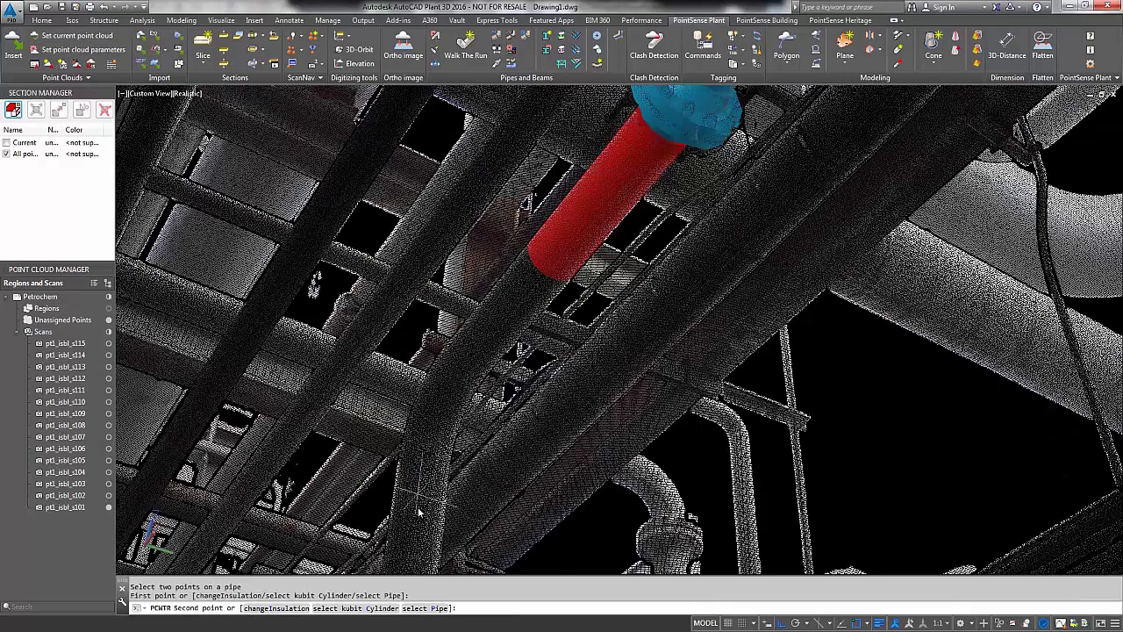
{"action": "left_click", "coordinate": [416, 545]}
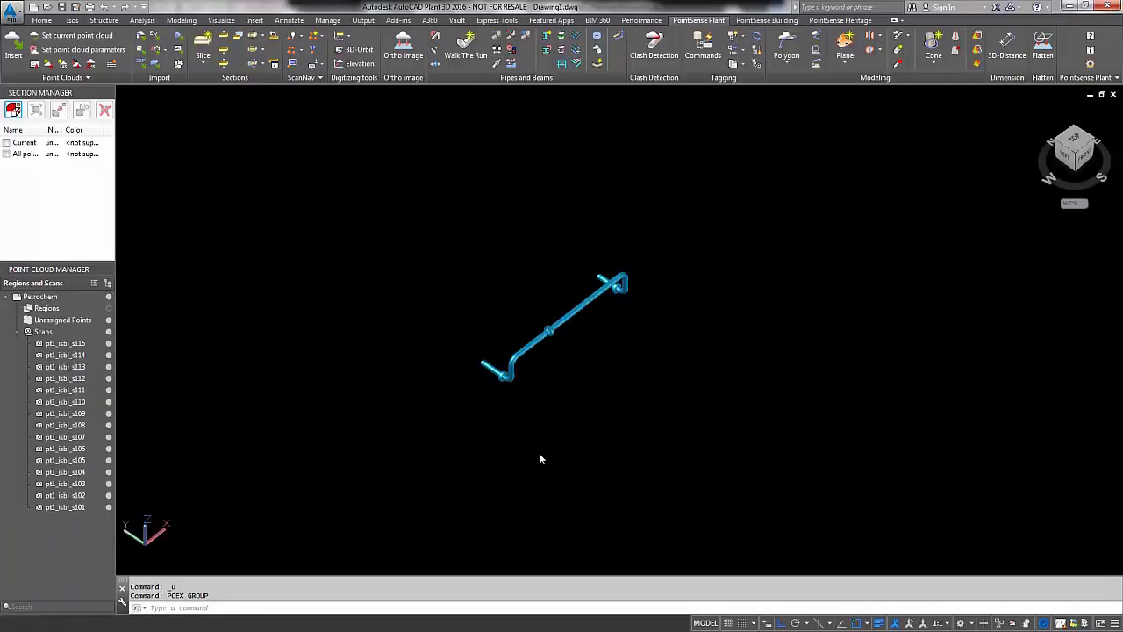
Window-zoom the run and export all 16 pipe objects as Plant 3D objects
{"action": "type", "text": "z"}
{"action": "key", "text": "Return"}
{"action": "left_click", "coordinate": [451, 261]}
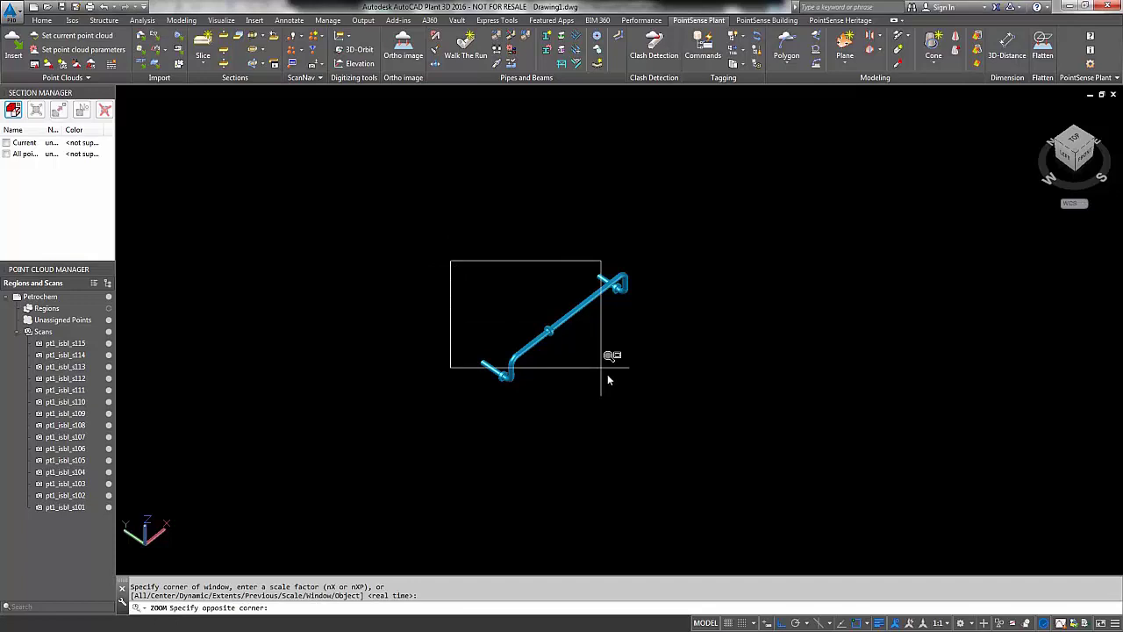
{"action": "left_click", "coordinate": [647, 410]}
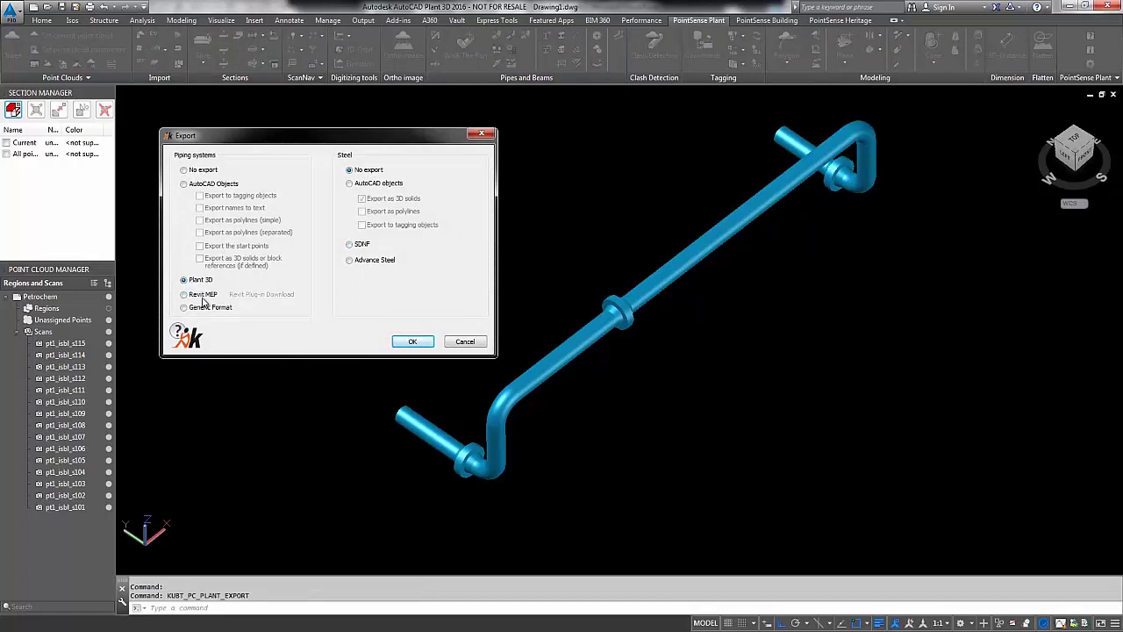
{"action": "left_click", "coordinate": [412, 343]}
{"action": "left_click", "coordinate": [314, 93]}
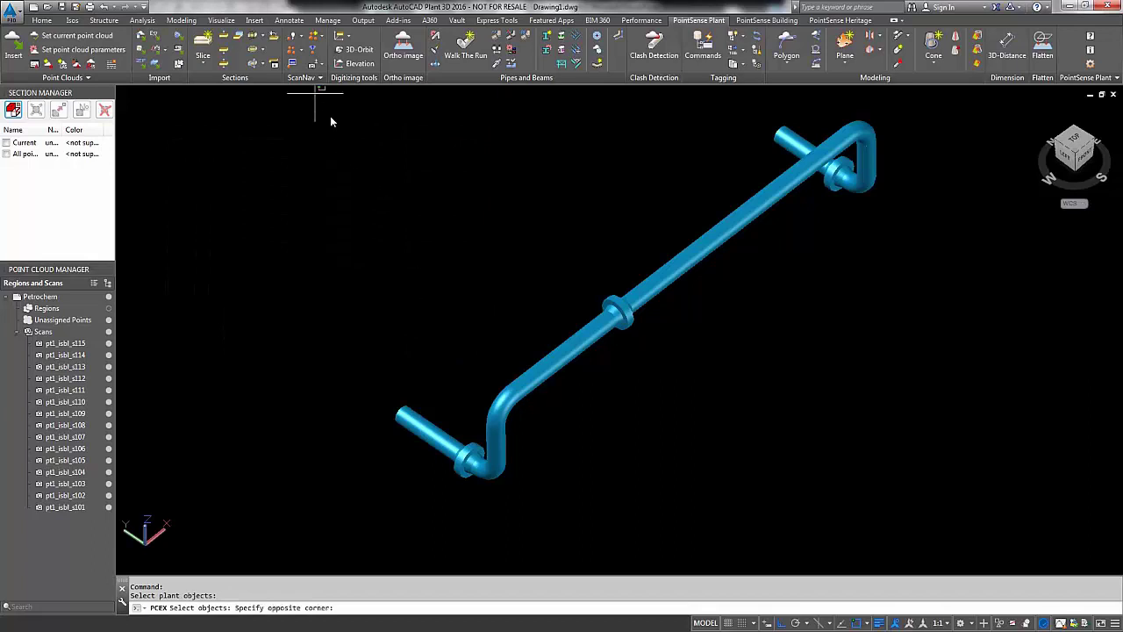
{"action": "left_click", "coordinate": [909, 531]}
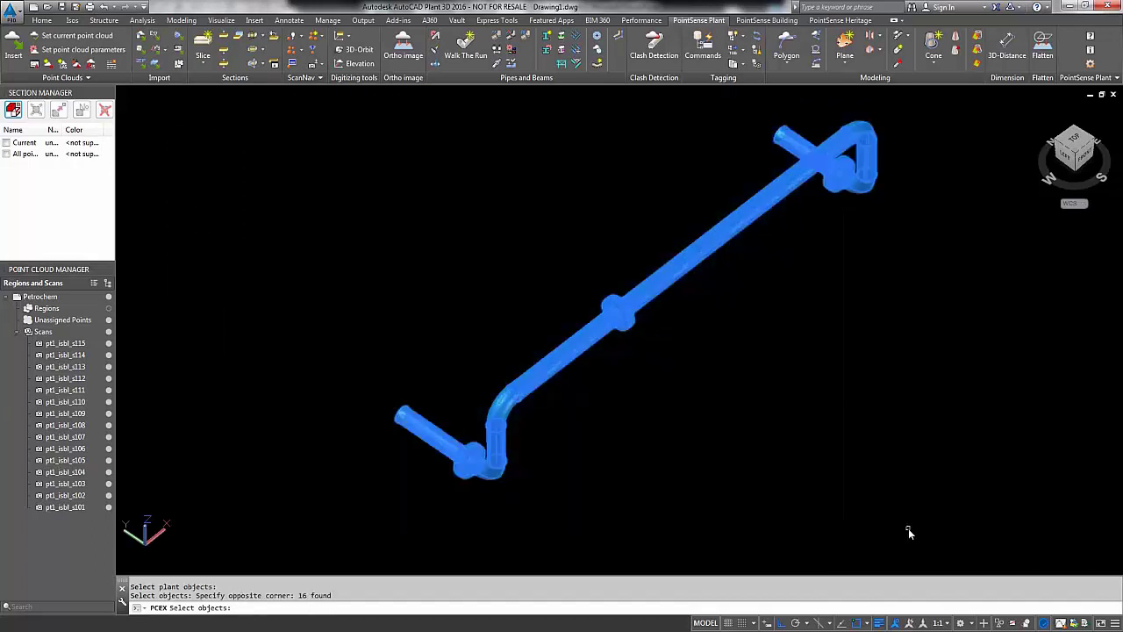
{"action": "key", "text": "Return"}
{"action": "key", "text": "Return"}
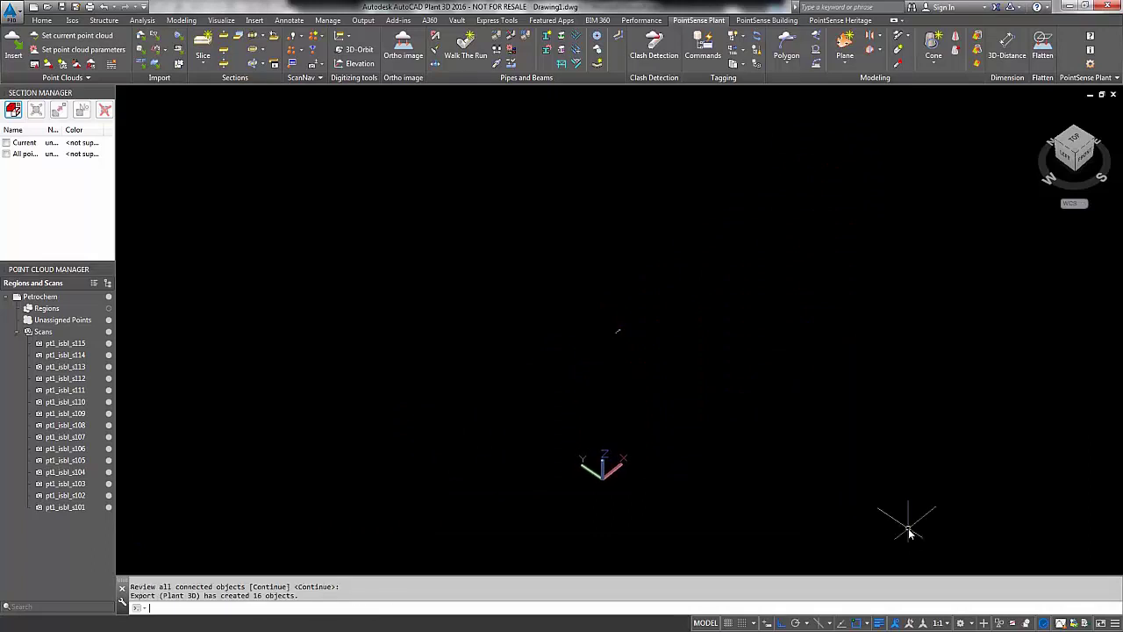
Zoom in on the converted run and pick the KUBITPLANTFIX object at the lower elbow
{"action": "type", "text": "z"}
{"action": "key", "text": "Return"}
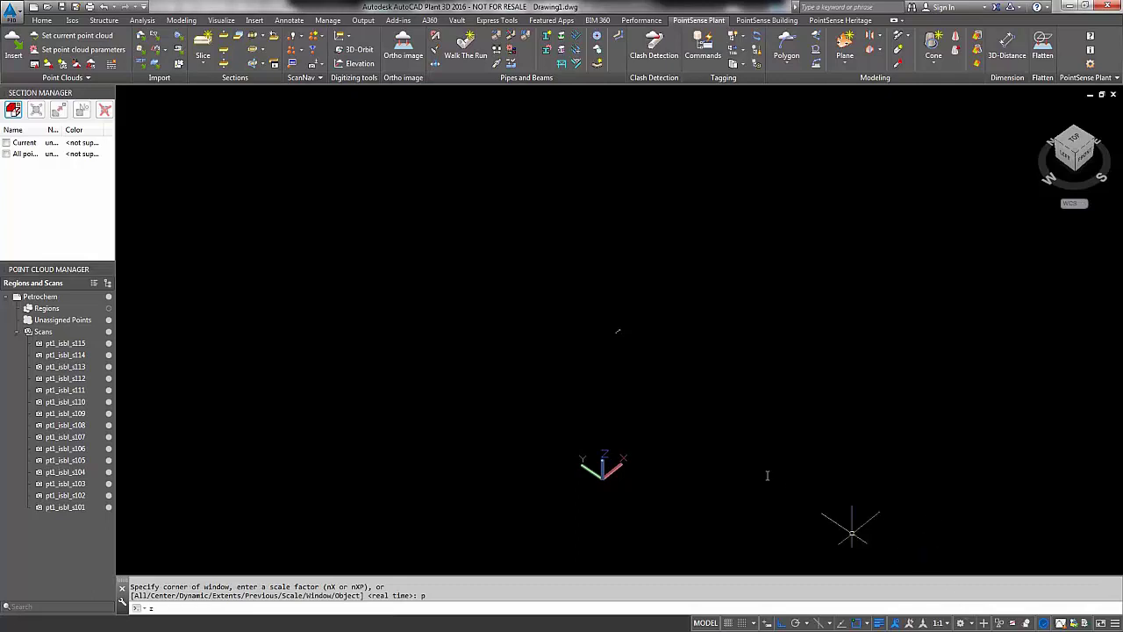
{"action": "left_click", "coordinate": [617, 348]}
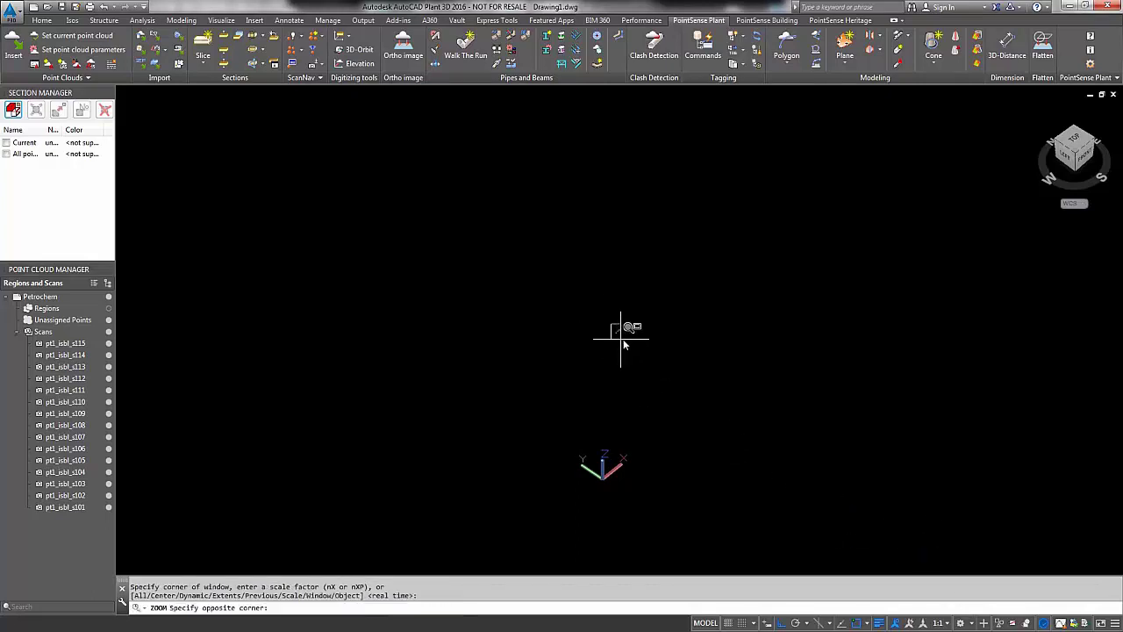
{"action": "left_click", "coordinate": [615, 332]}
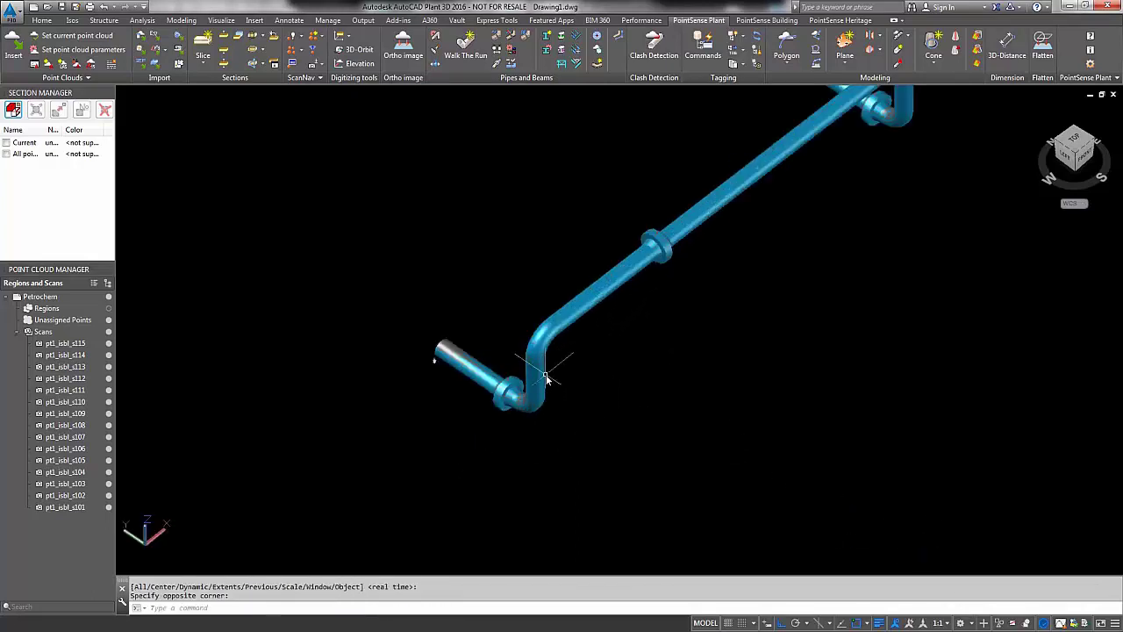
{"action": "left_click", "coordinate": [531, 348]}
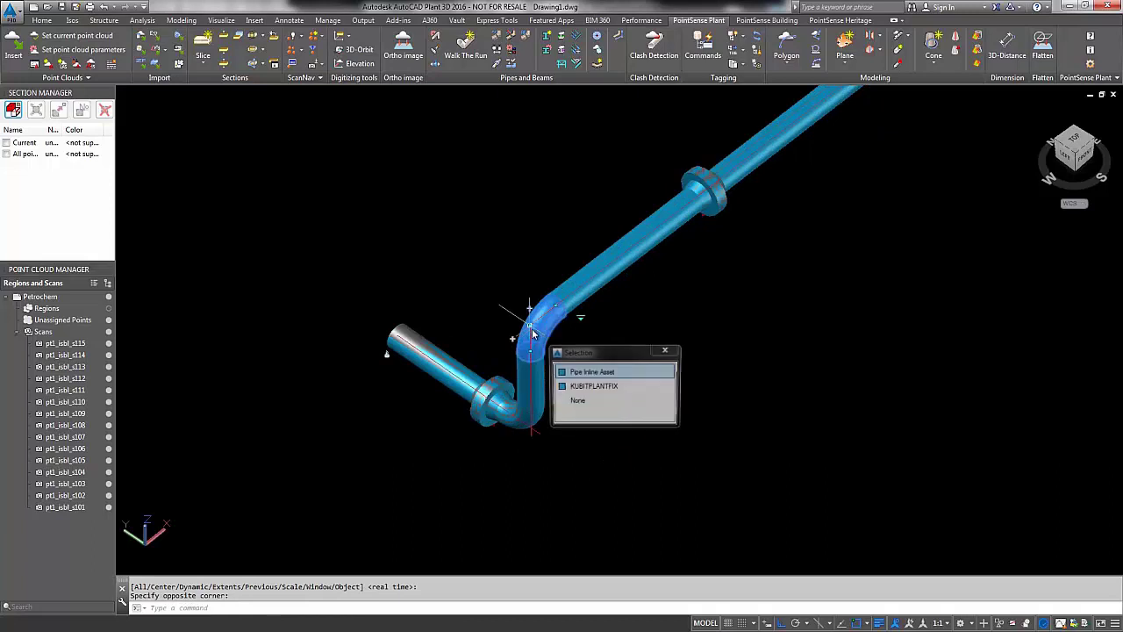
{"action": "left_click", "coordinate": [583, 388]}
Select all KUBITPLANTPIPE objects with Select Similar and delete the blue PointSense pipes
{"action": "left_click", "coordinate": [611, 273]}
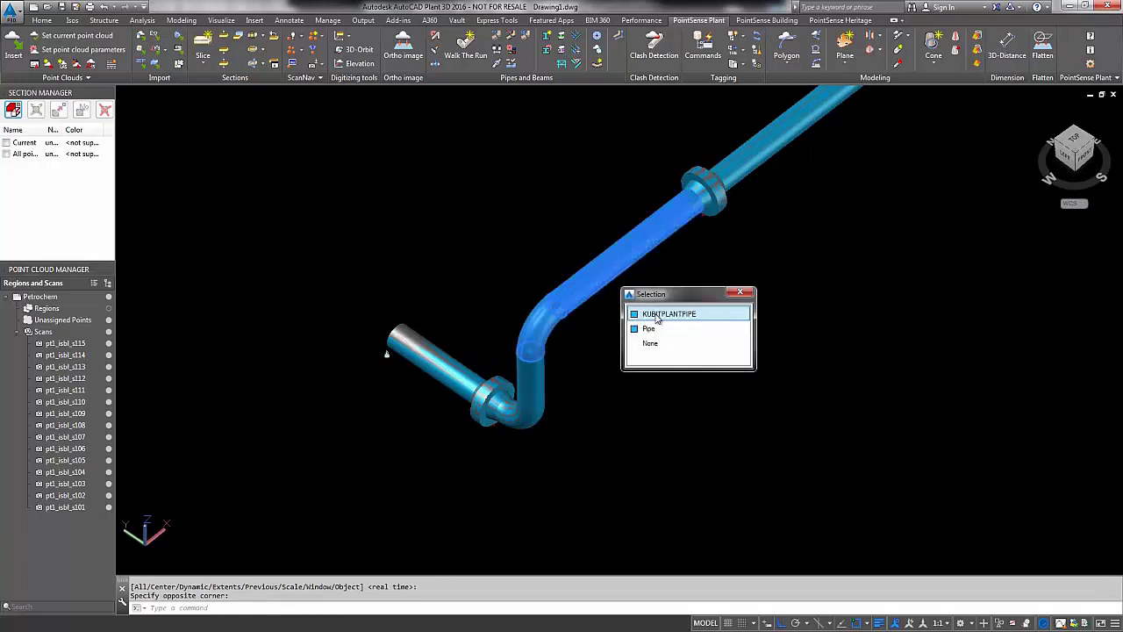
{"action": "left_click", "coordinate": [713, 314]}
{"action": "right_click", "coordinate": [713, 312]}
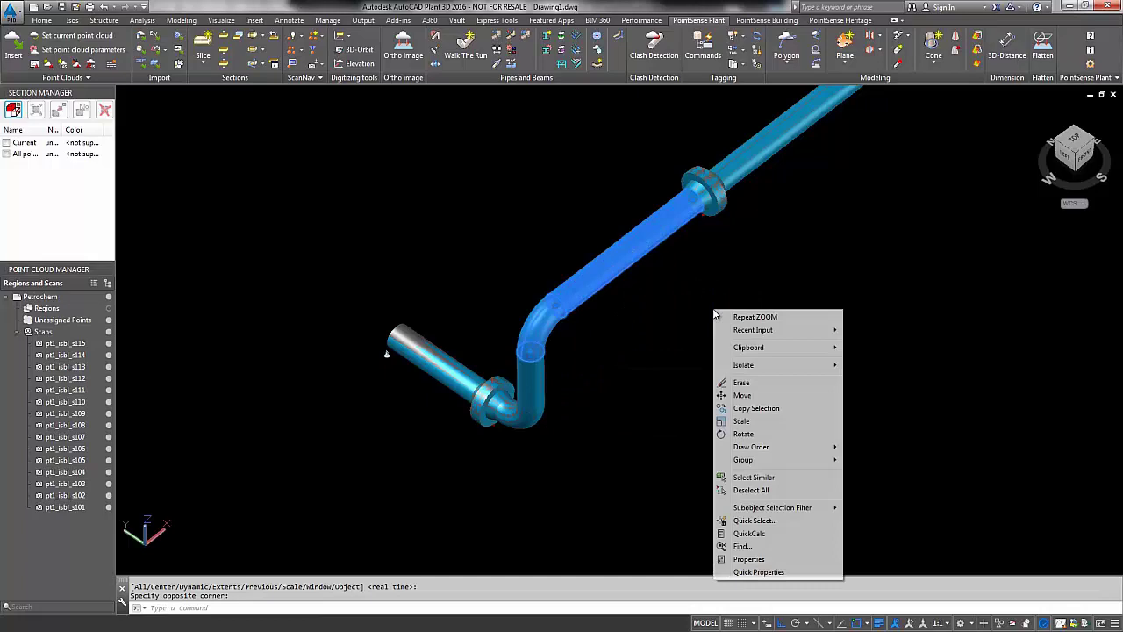
{"action": "left_click", "coordinate": [759, 477]}
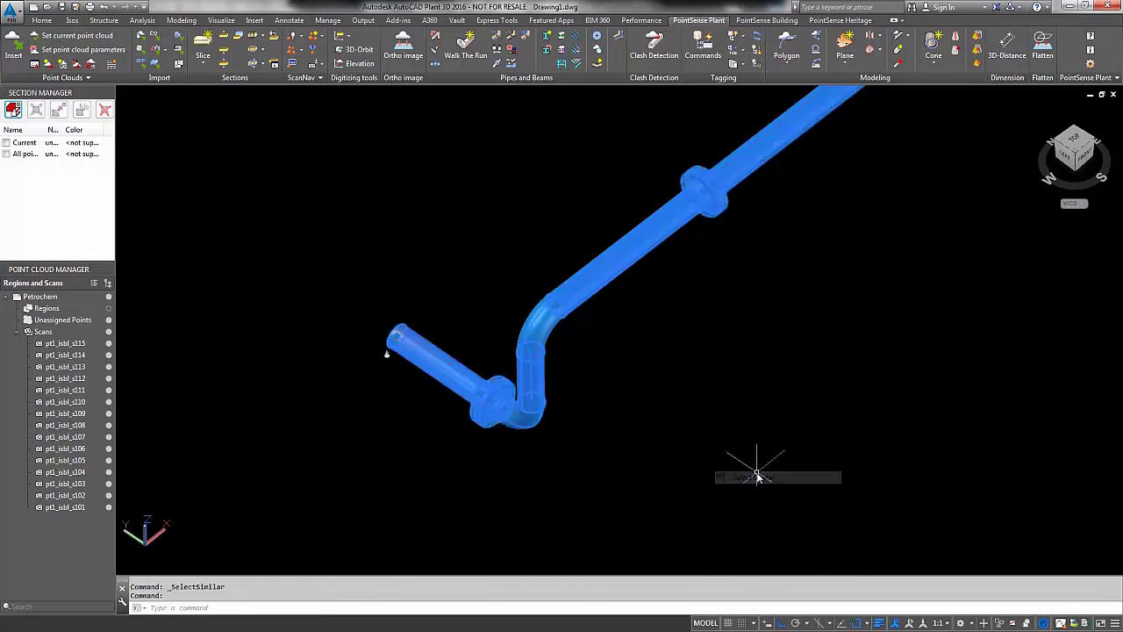
{"action": "key", "text": "Delete"}
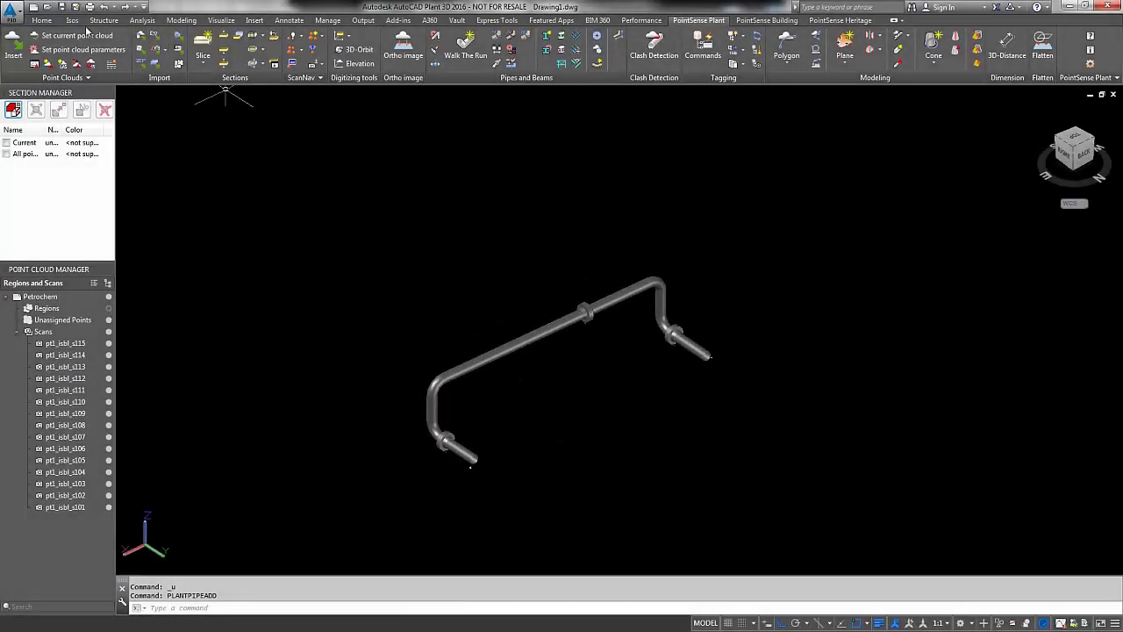
Start a Quick Iso from the Isos tab and window-select all 31 piping components
{"action": "left_click", "coordinate": [72, 21]}
{"action": "left_click", "coordinate": [13, 48]}
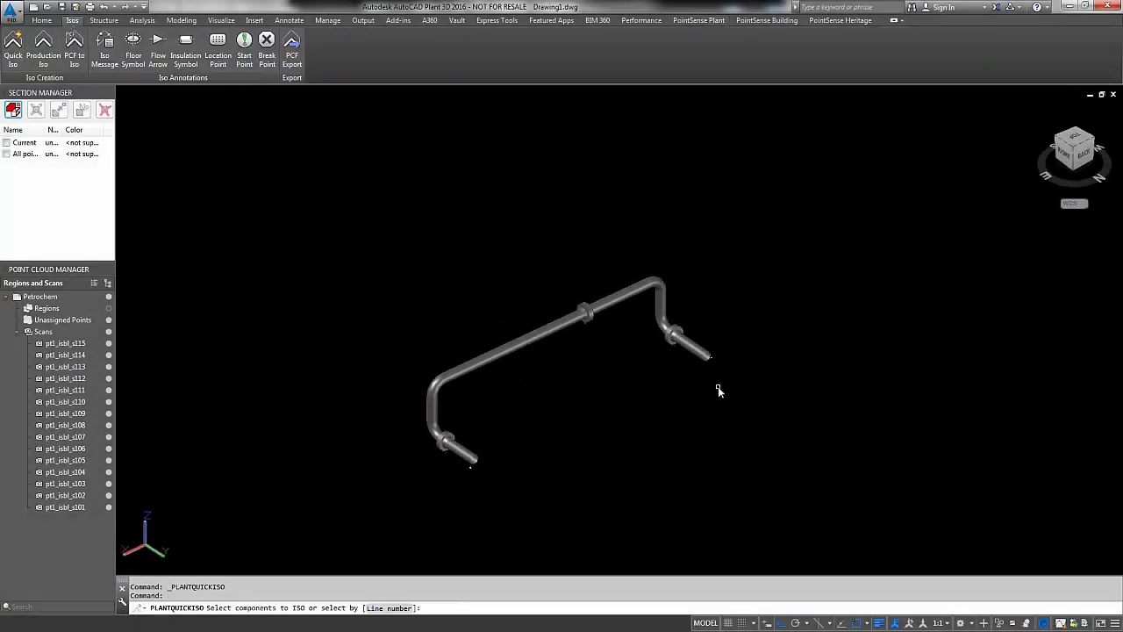
{"action": "left_click", "coordinate": [345, 197]}
{"action": "left_click", "coordinate": [806, 490]}
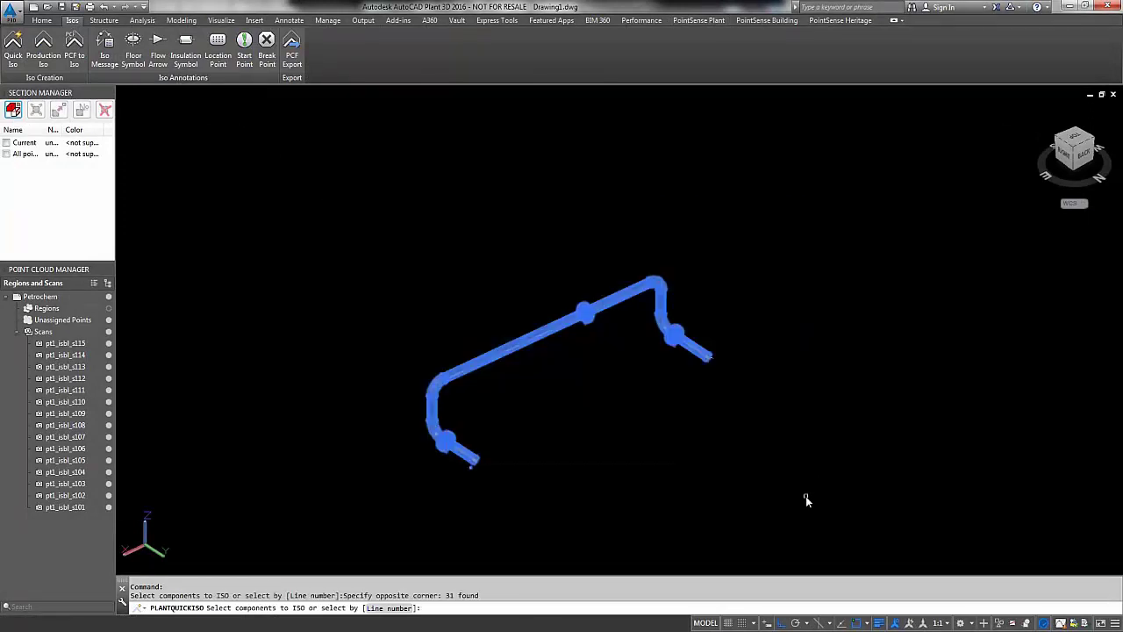
{"action": "key", "text": "Return"}
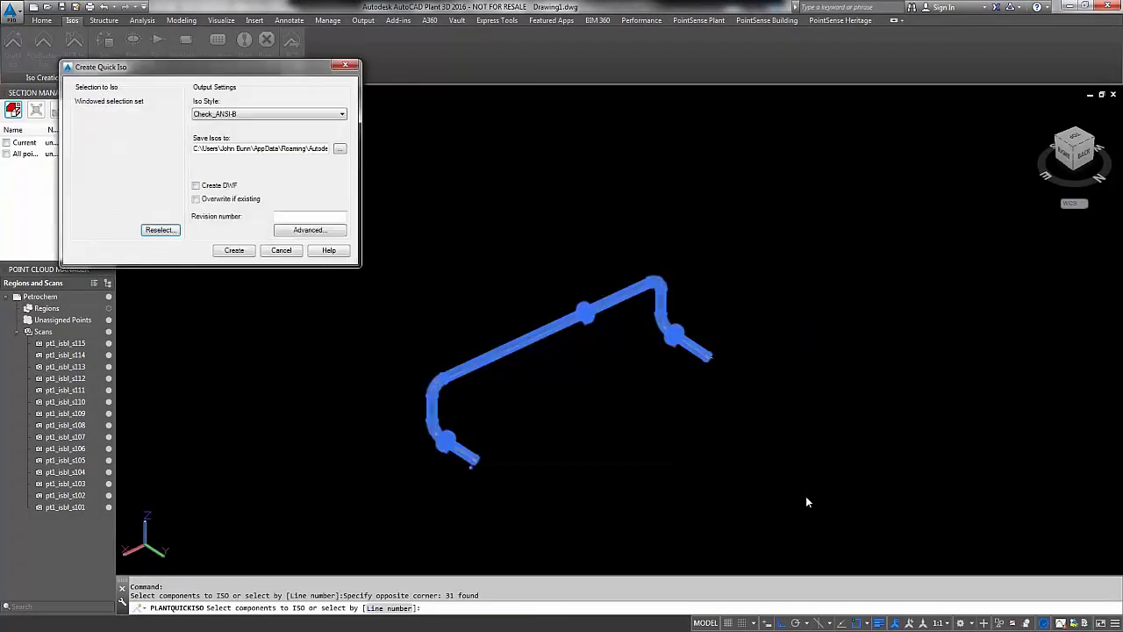
Create the Check_ANSI-B isometric and open UserDefinedLine (14).dwg
{"action": "left_click", "coordinate": [225, 254]}
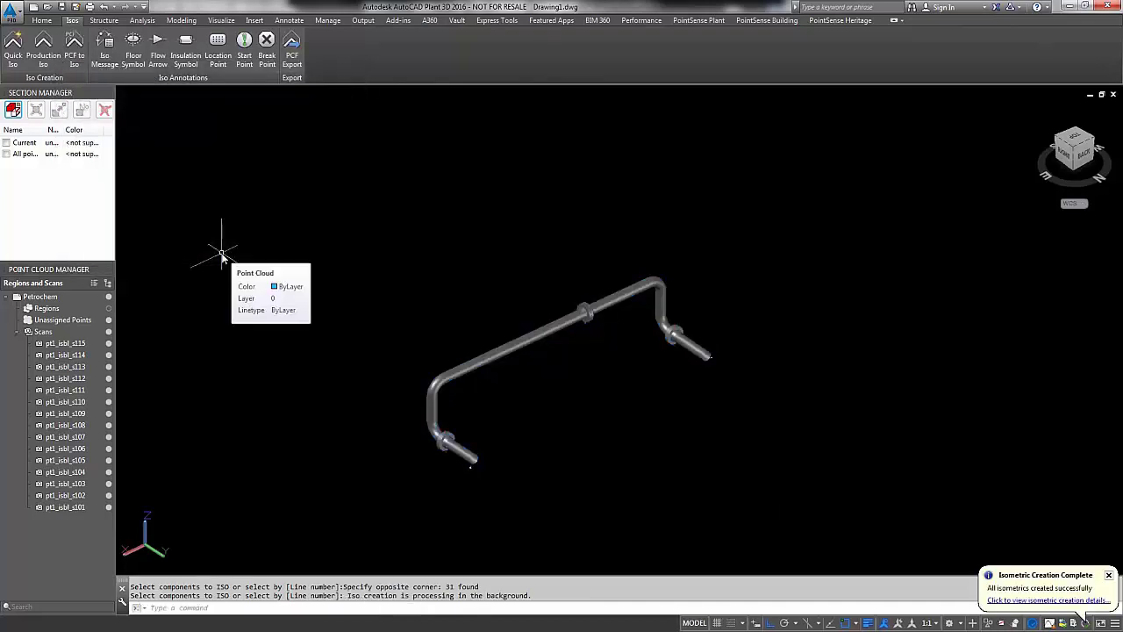
{"action": "left_click", "coordinate": [1037, 602]}
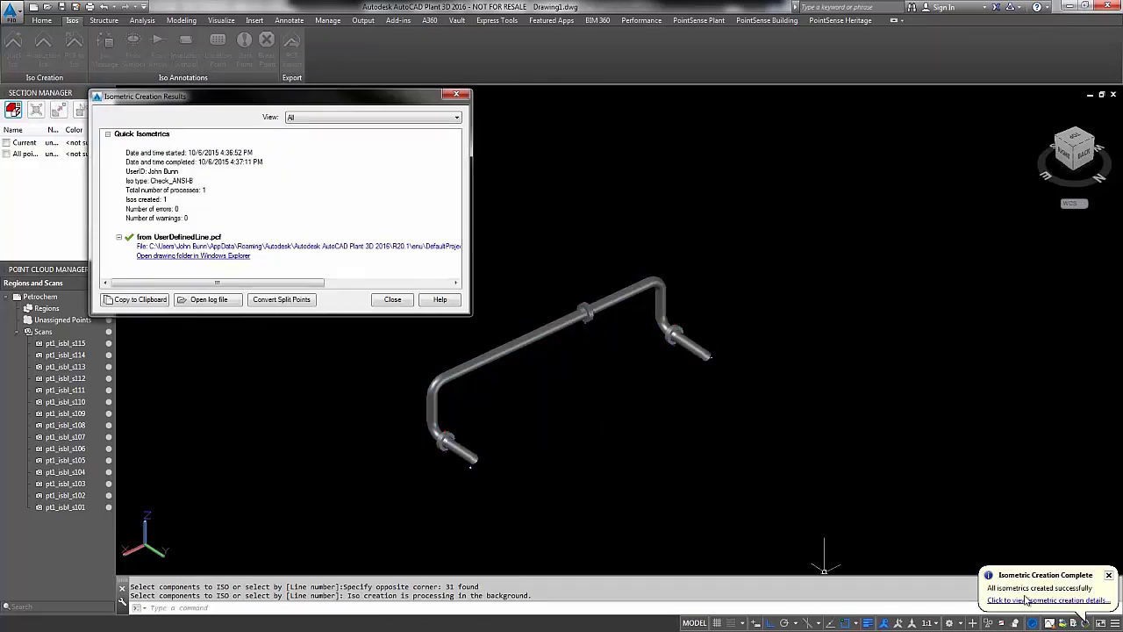
{"action": "left_click", "coordinate": [382, 251]}
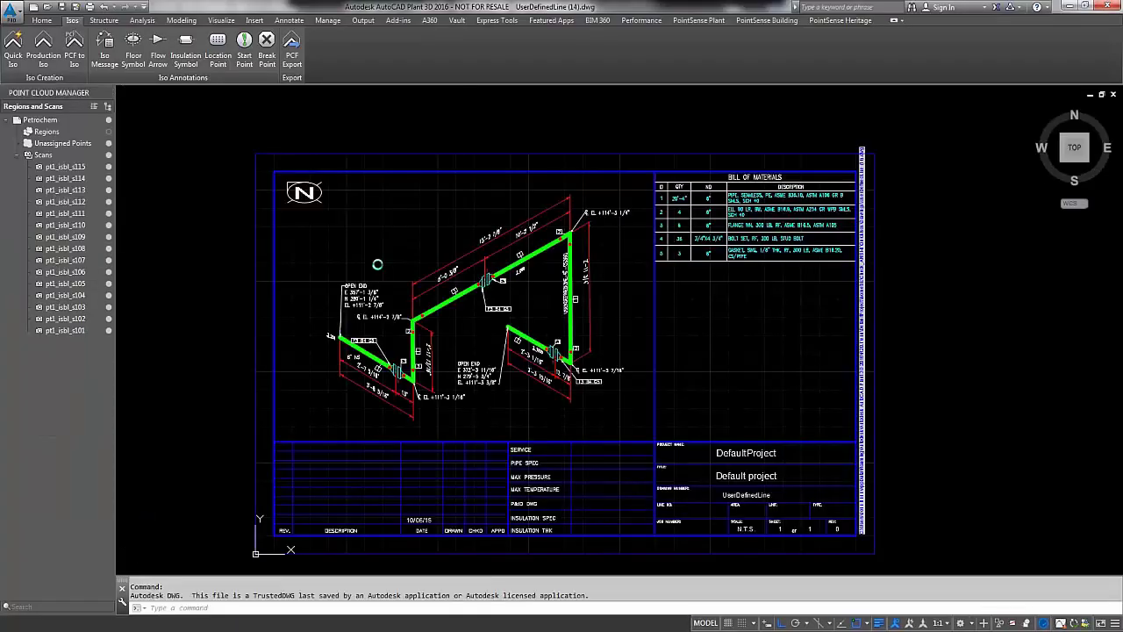
Zoom and pan to the Bill of Materials table listing pipe, elbows, flanges, bolts and gaskets
{"action": "scroll", "coordinate": [533, 301], "scroll_direction": "up", "scroll_amount": 5}
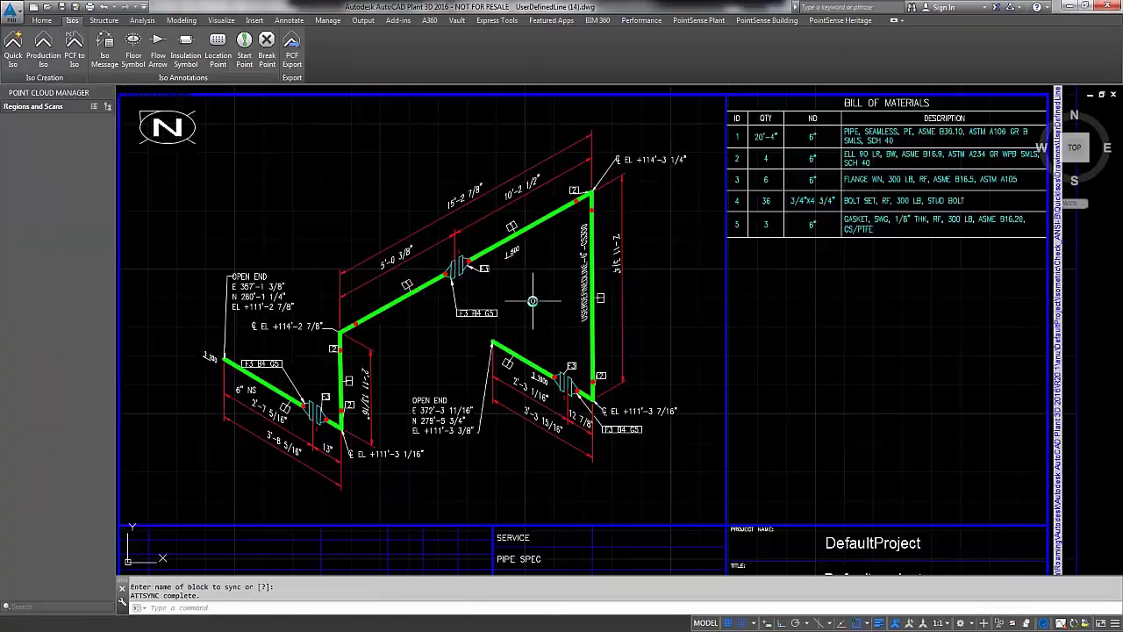
{"action": "mouse_move", "coordinate": [451, 373]}
{"action": "middle_mouse_down"}
{"action": "mouse_move", "coordinate": [682, 369]}
{"action": "mouse_move", "coordinate": [513, 422]}
{"action": "mouse_move", "coordinate": [116, 460]}
{"action": "mouse_move", "coordinate": [27, 496]}
{"action": "middle_mouse_up"}
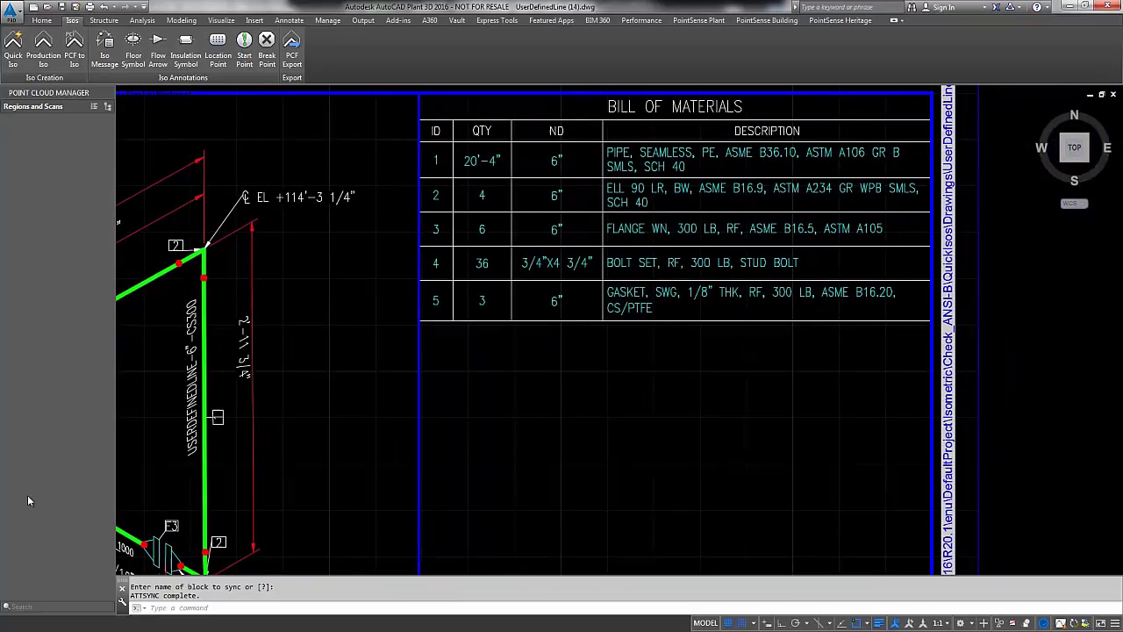